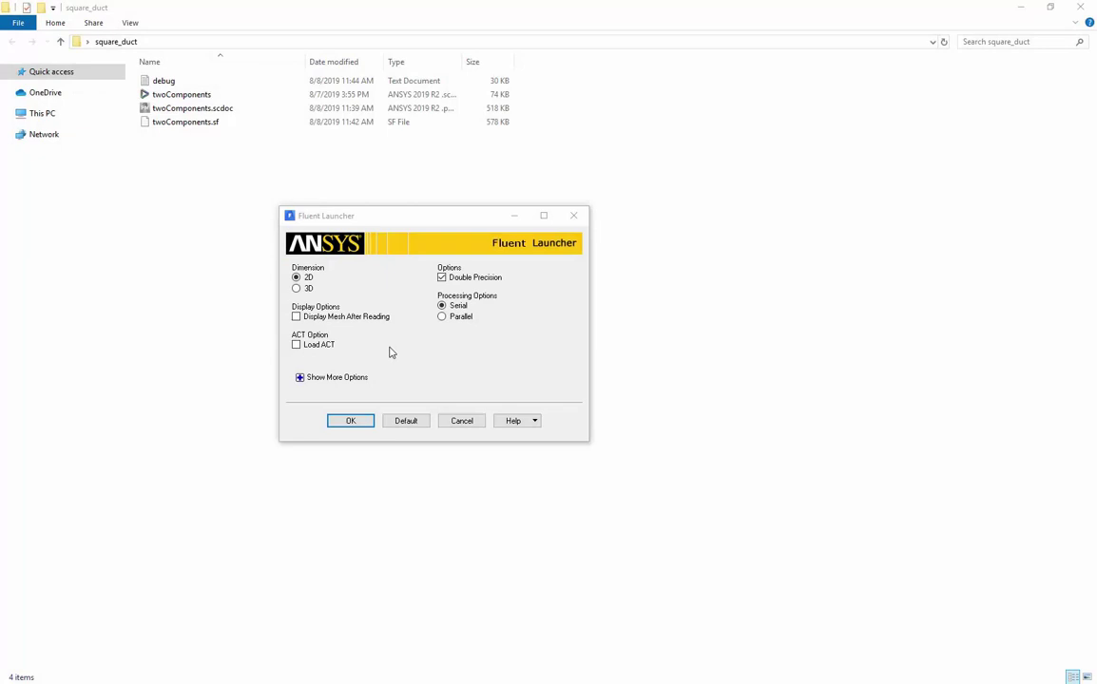
- Launch Fluent in 3D double-precision Meshing Mode and select the Watertight Geometry workflow
{"action": "left_click", "coordinate": [295, 288]}
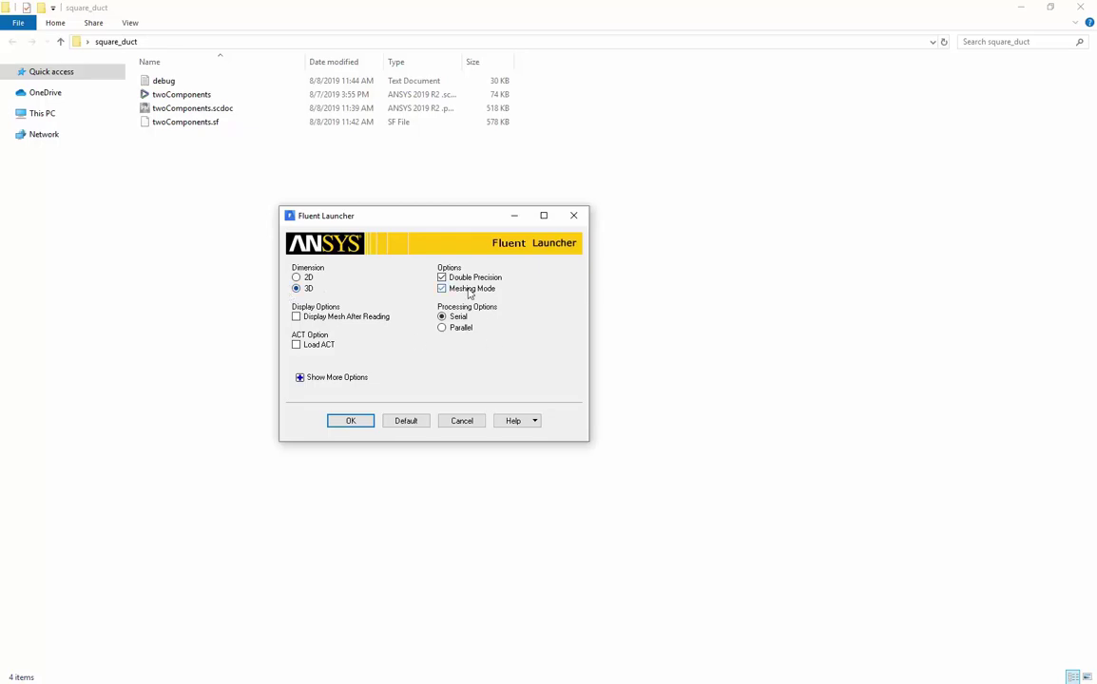
{"action": "left_click", "coordinate": [338, 425]}
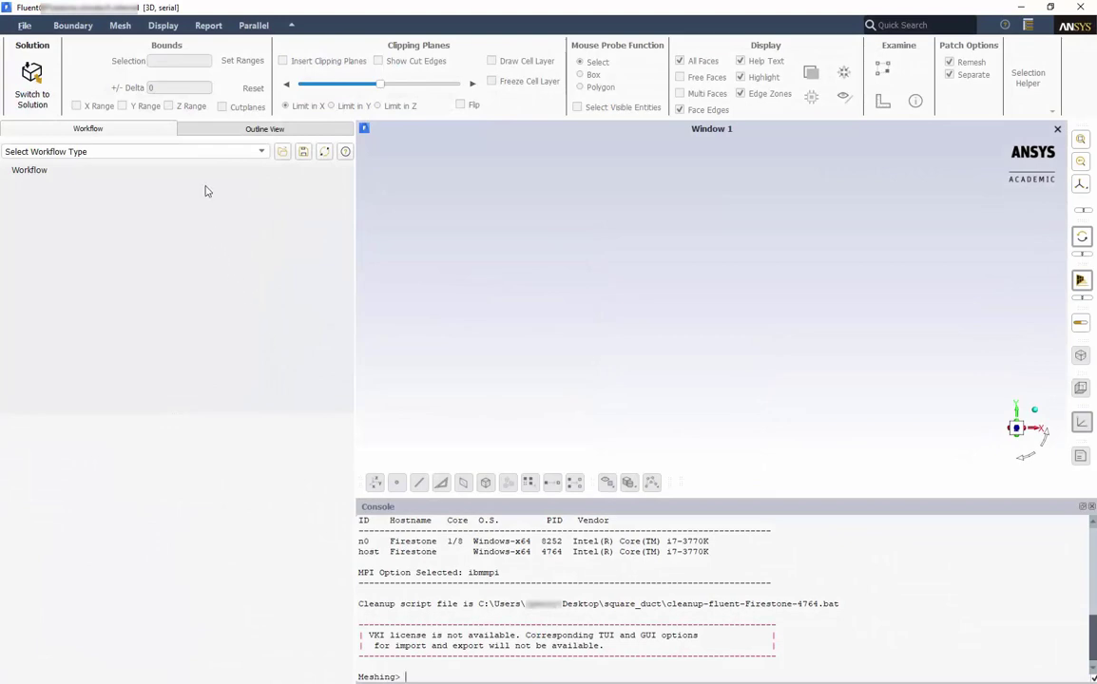
{"action": "left_click", "coordinate": [191, 153]}
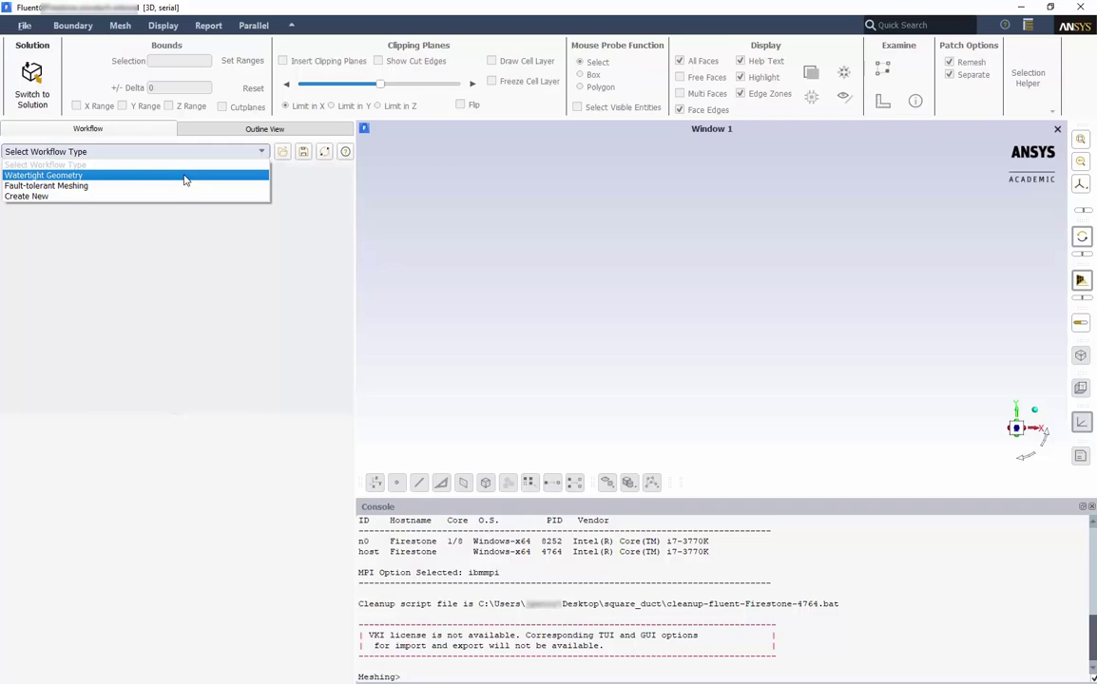
{"action": "left_click", "coordinate": [185, 179]}
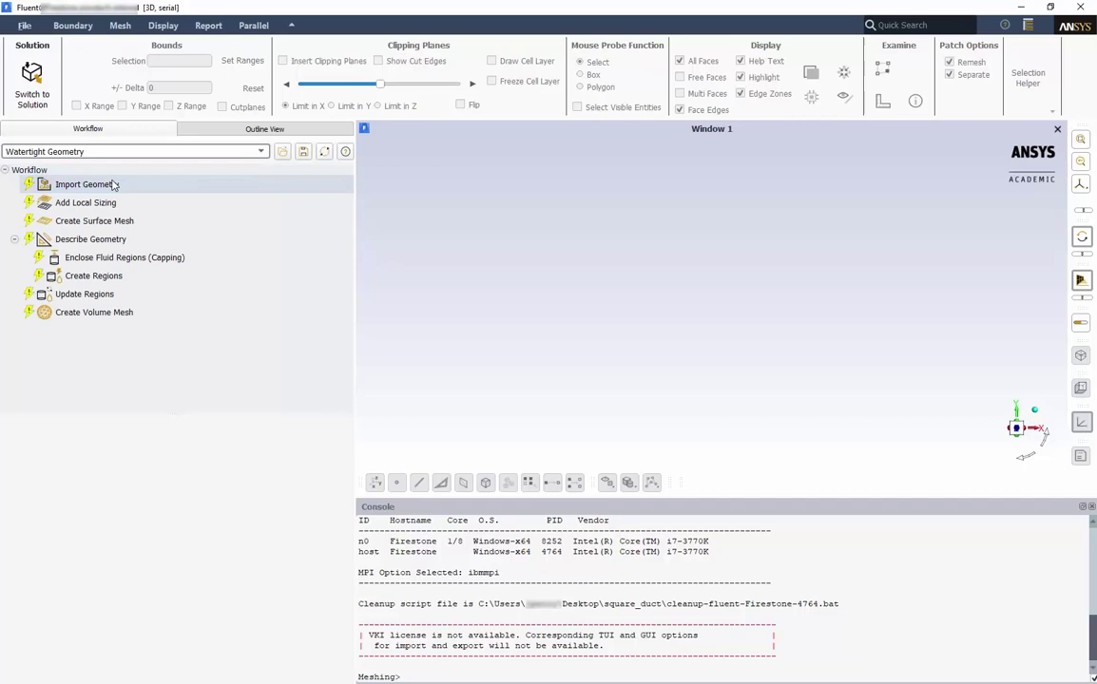
- Import the geometry file twoComponents.scdoc with units in mm
{"action": "left_click", "coordinate": [100, 185]}
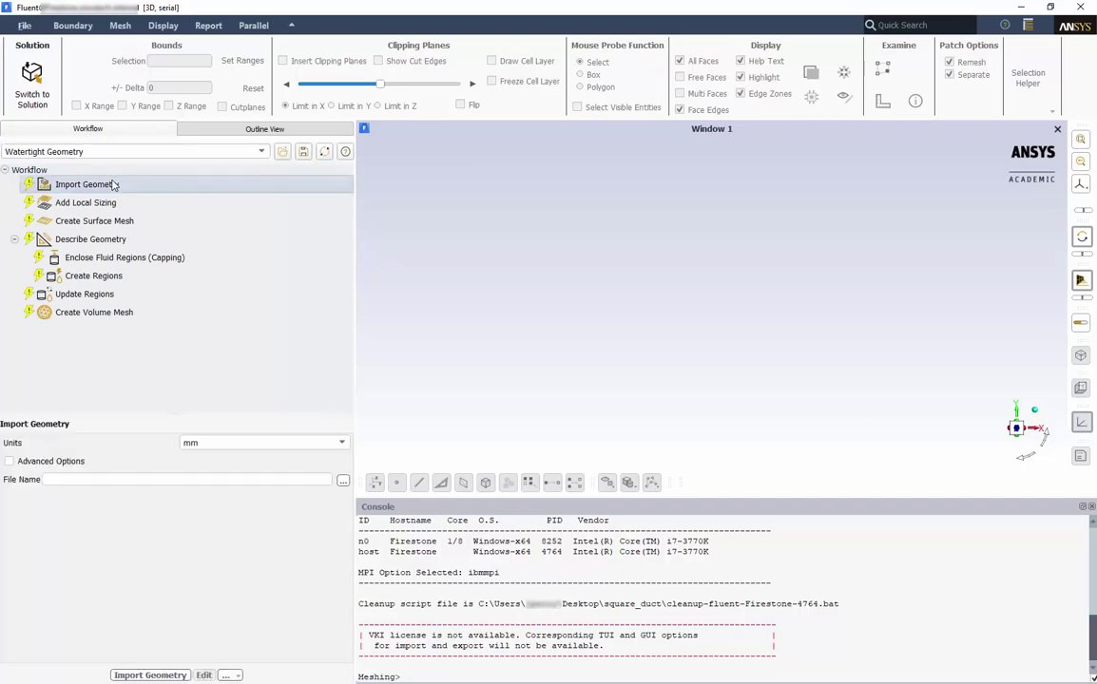
{"action": "left_click", "coordinate": [28, 464]}
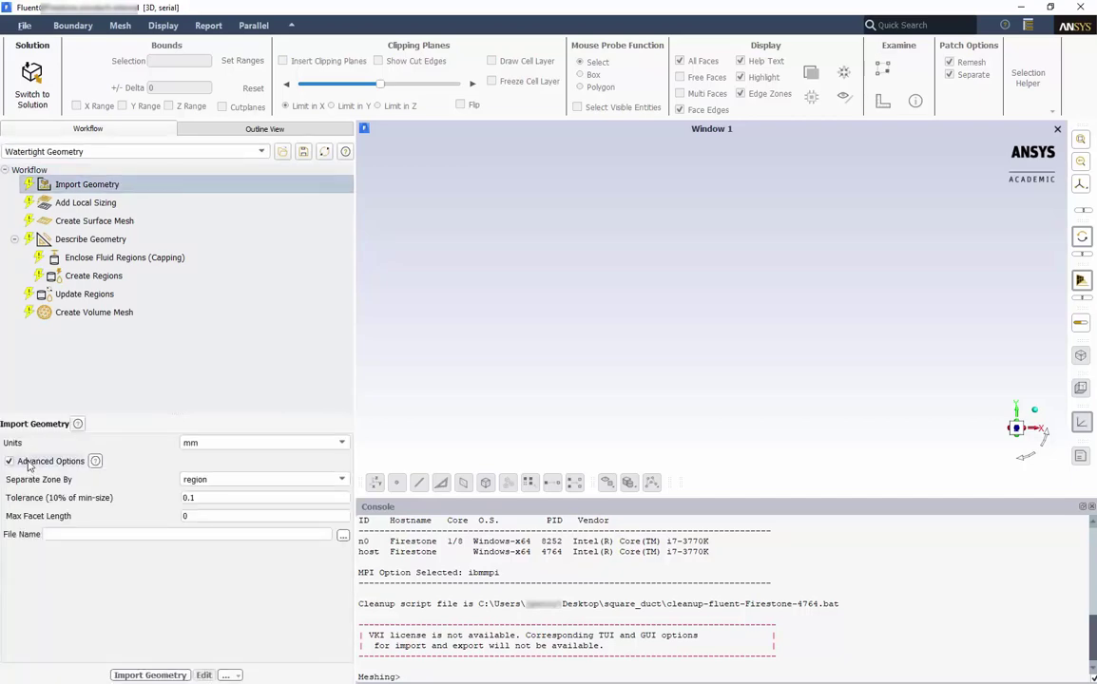
{"action": "left_click", "coordinate": [29, 464]}
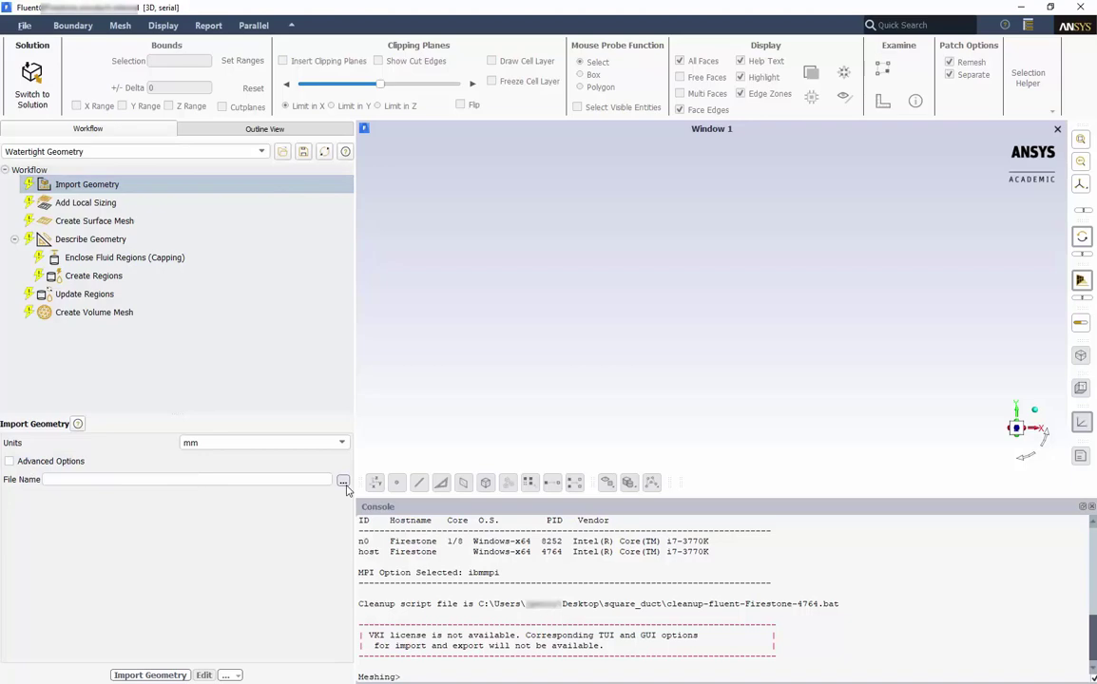
{"action": "left_click", "coordinate": [343, 483]}
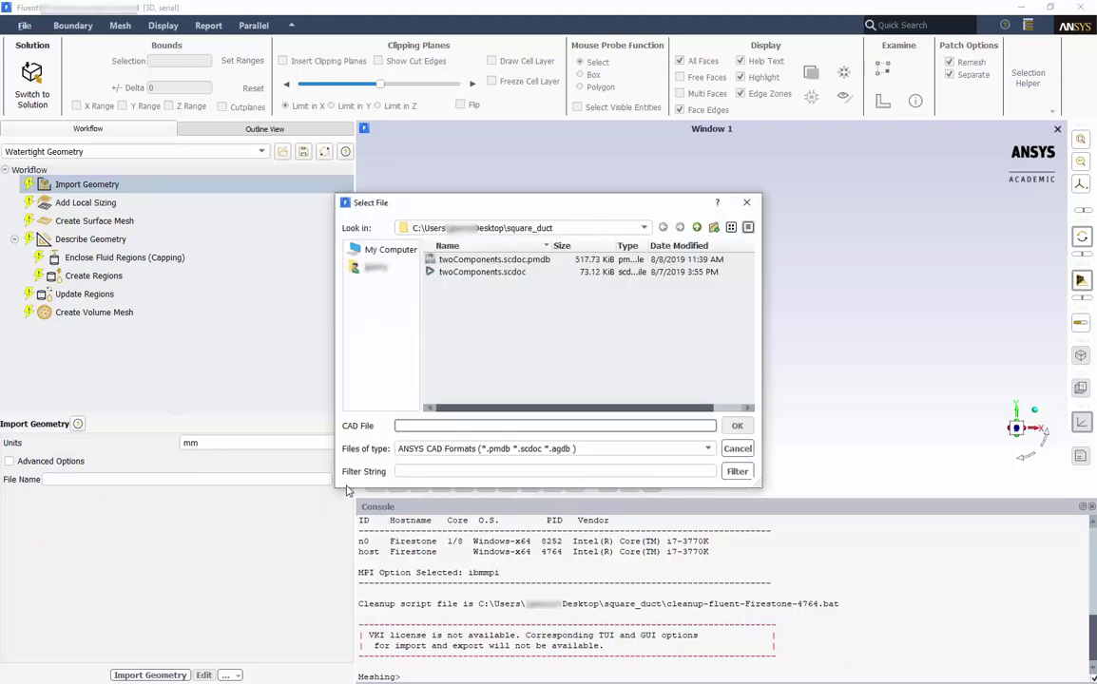
{"action": "left_click", "coordinate": [475, 272]}
{"action": "left_click", "coordinate": [737, 425]}
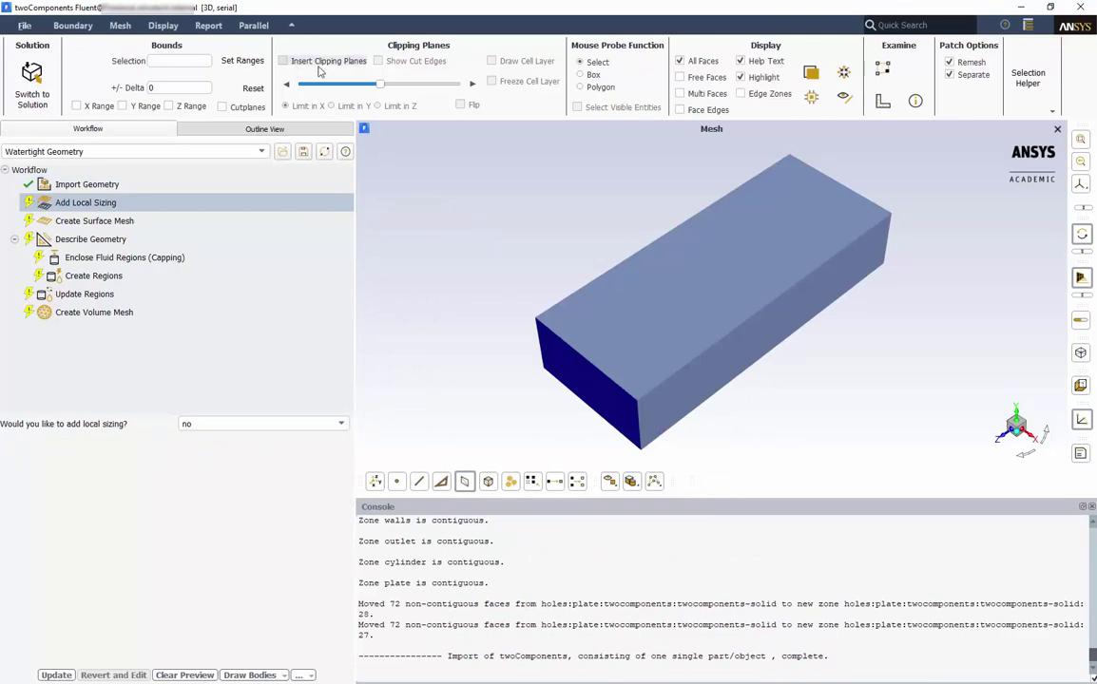
- Insert a clipping plane limited in X and shift it to expose the plate and cylinder inside the duct
{"action": "left_click", "coordinate": [283, 61]}
{"action": "left_click_drag", "start_coordinate": [349, 84], "coordinate": [409, 91]}
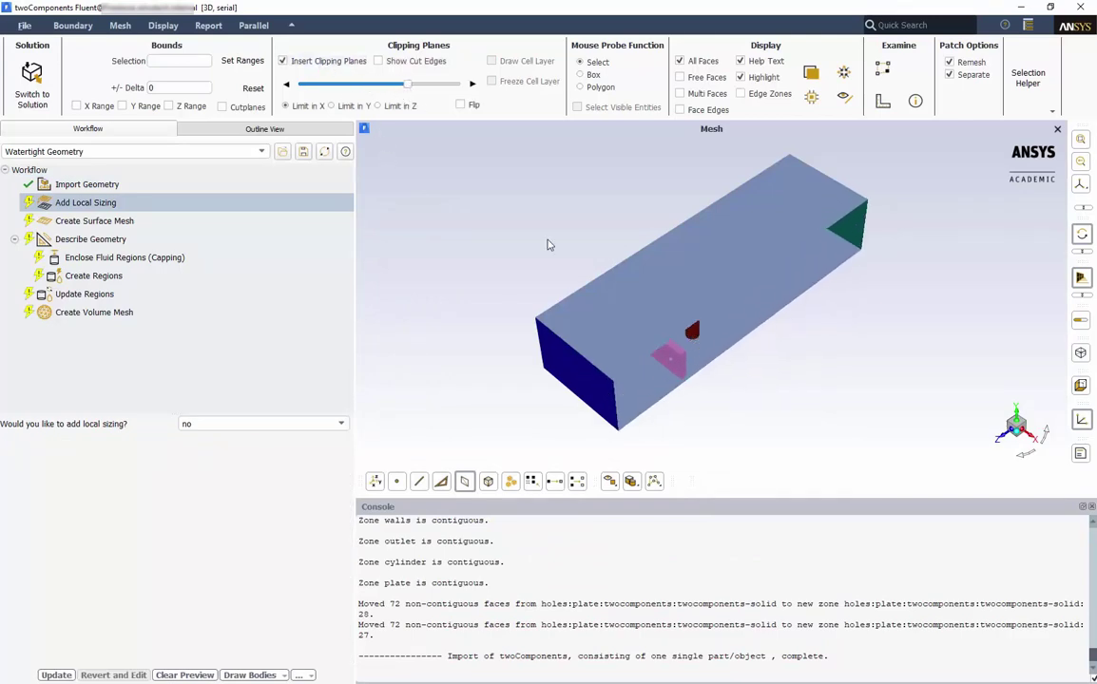
{"action": "mouse_move", "coordinate": [662, 348]}
{"action": "left_mouse_down"}
{"action": "mouse_move", "coordinate": [608, 309]}
{"action": "mouse_move", "coordinate": [655, 330]}
{"action": "left_mouse_up"}
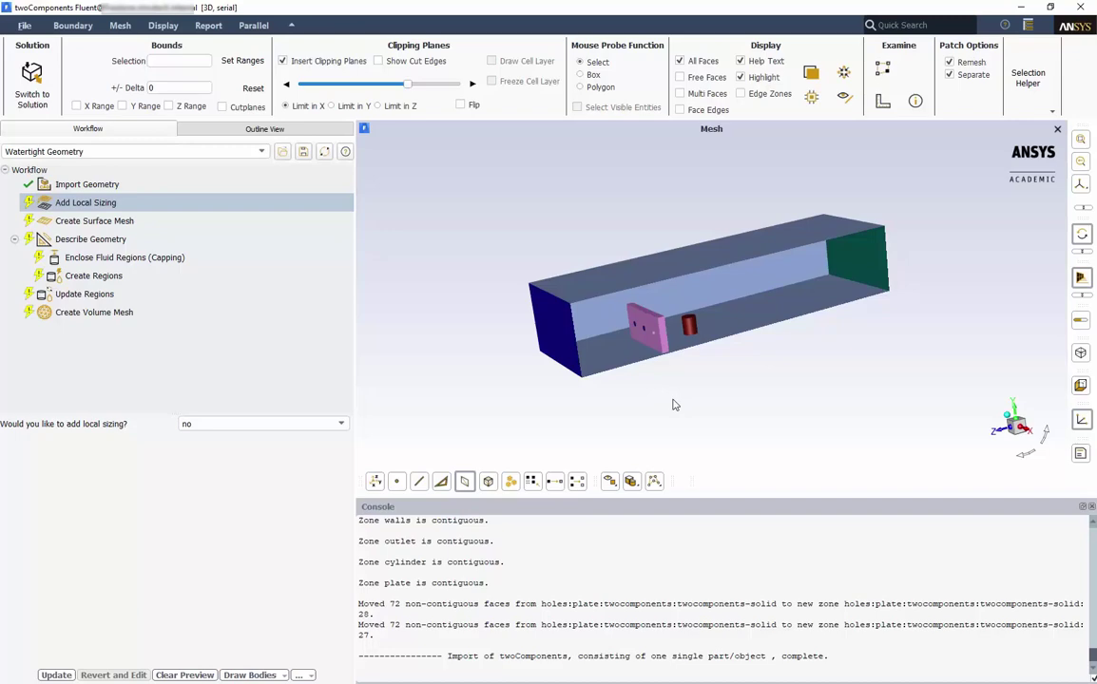
- Enable local sizing and add a Face Size control named cyl on the cylinder label with a target mesh size of 0.18
{"action": "left_click", "coordinate": [280, 424]}
{"action": "left_click", "coordinate": [190, 447]}
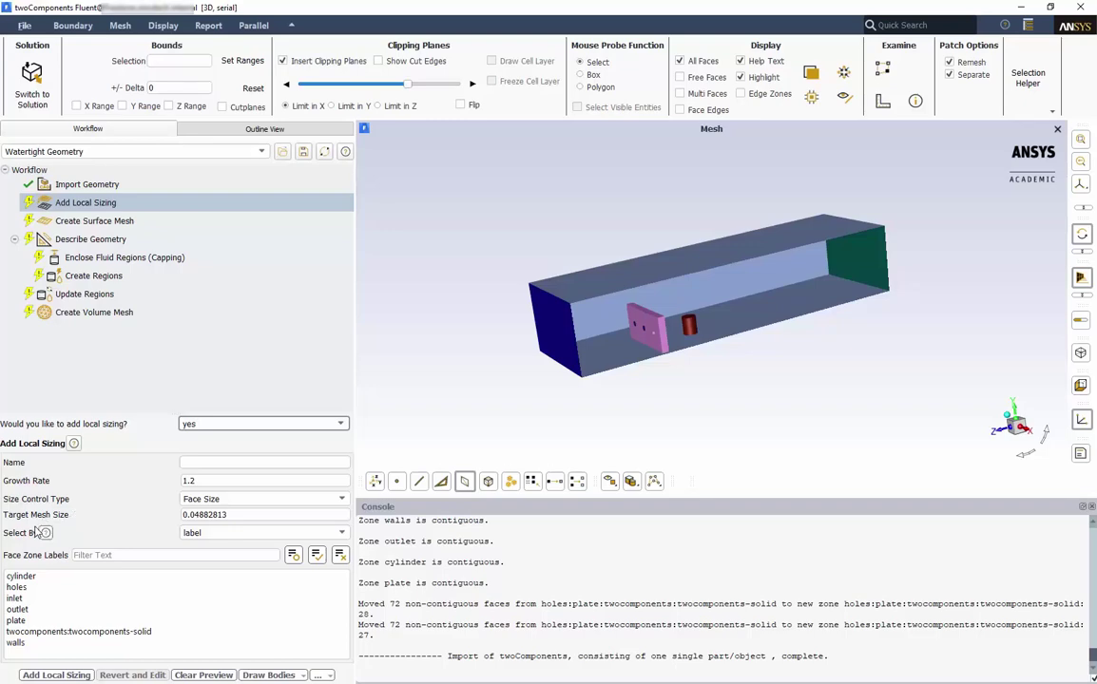
{"action": "left_click", "coordinate": [19, 576]}
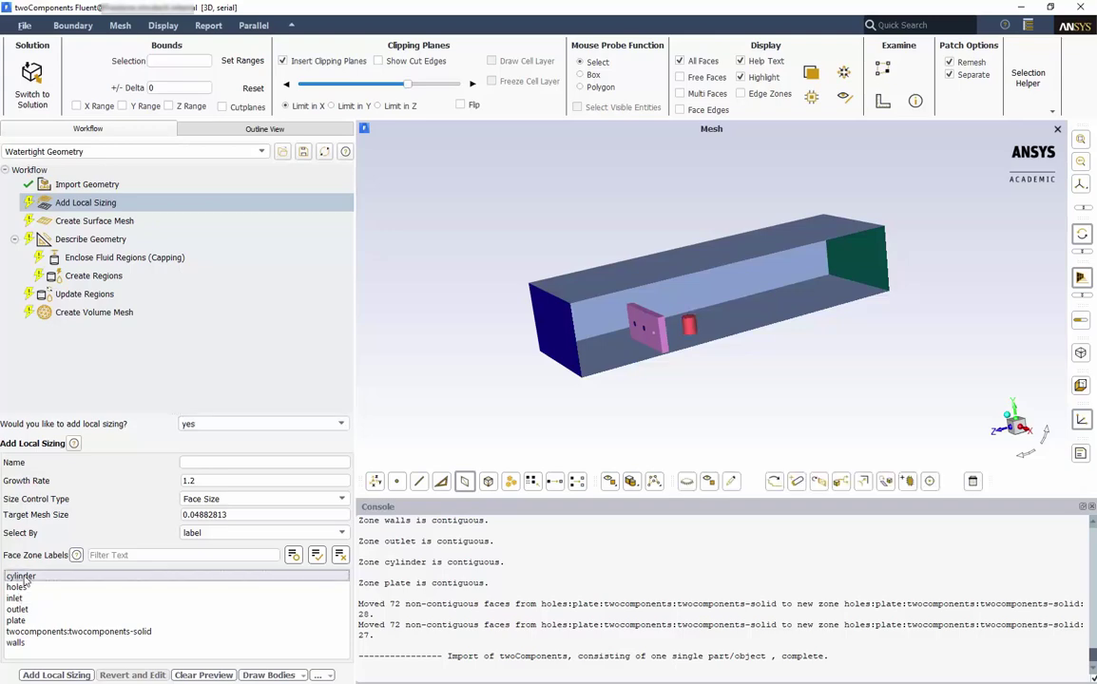
{"action": "left_click", "coordinate": [206, 463]}
{"action": "type", "text": "cyl"}
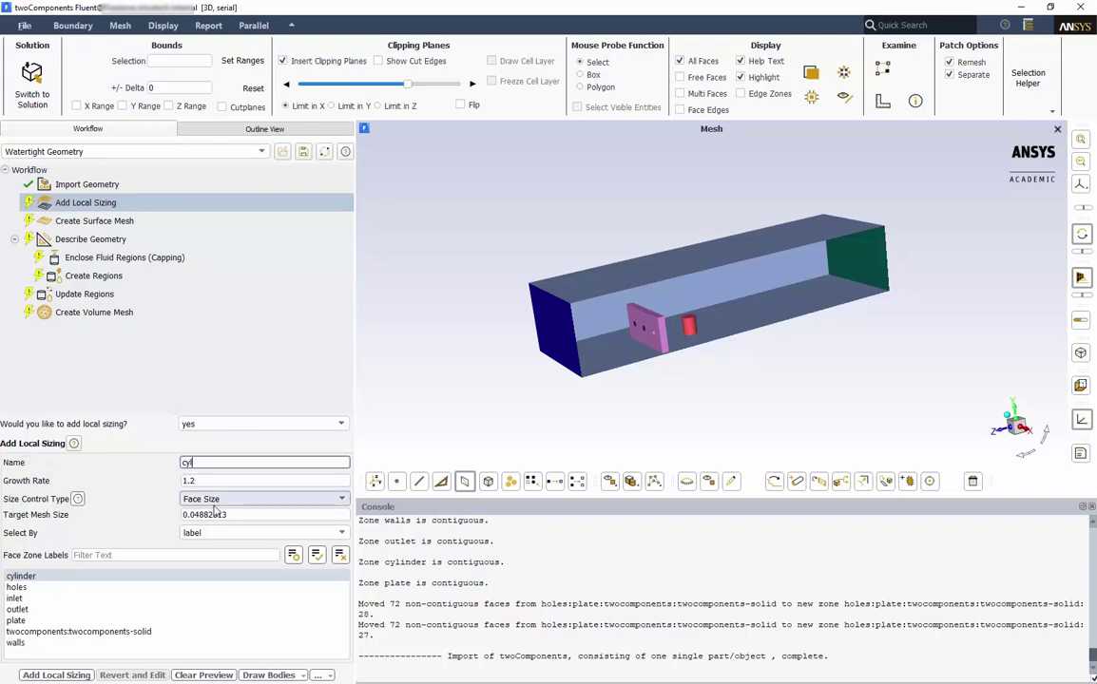
{"action": "left_click", "coordinate": [214, 501]}
{"action": "left_click", "coordinate": [200, 512]}
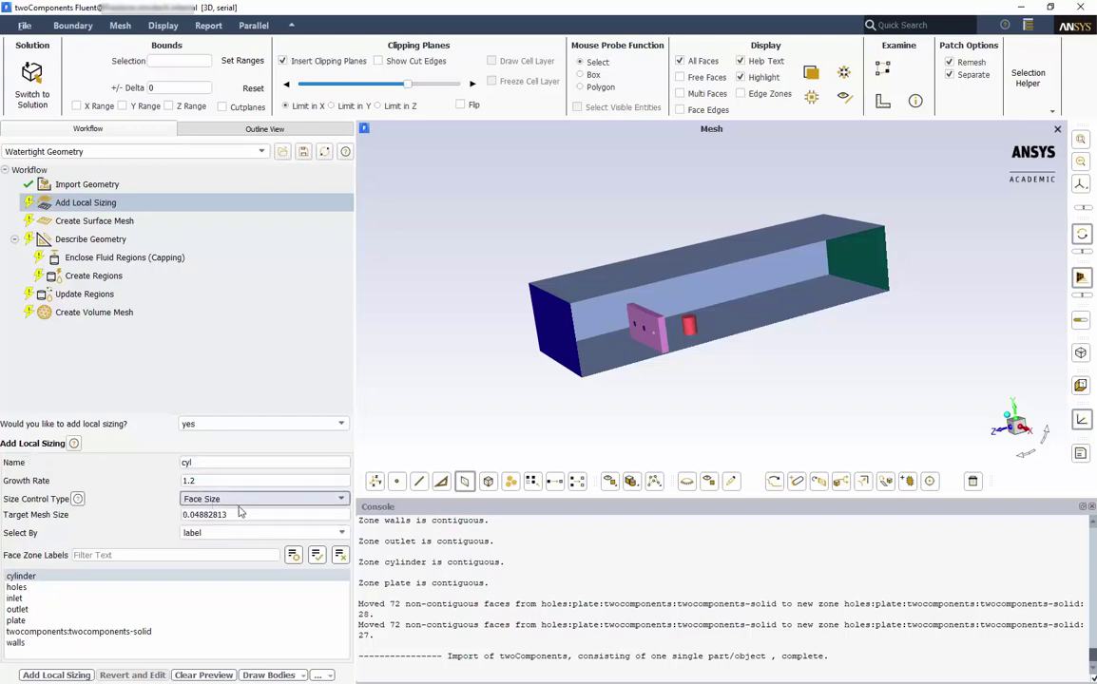
{"action": "left_click", "coordinate": [242, 515]}
{"action": "scroll", "coordinate": [687, 326], "scroll_direction": "up", "scroll_amount": 5}
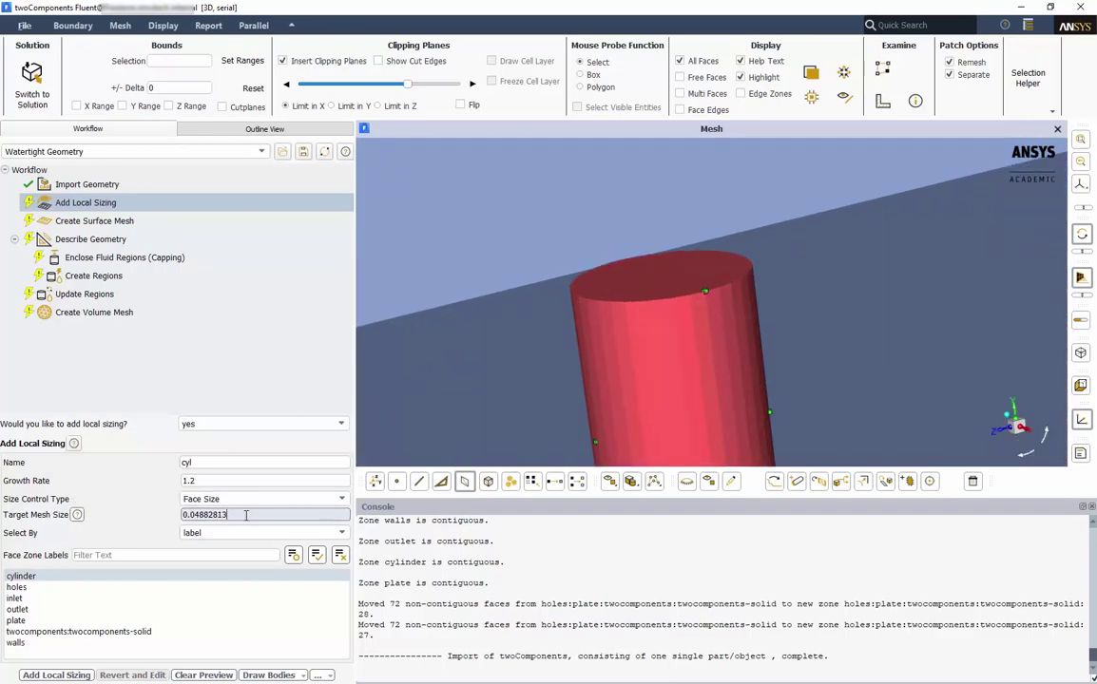
{"action": "left_click_drag", "start_coordinate": [228, 514], "coordinate": [112, 517]}
{"action": "type", "text": "0.18"}
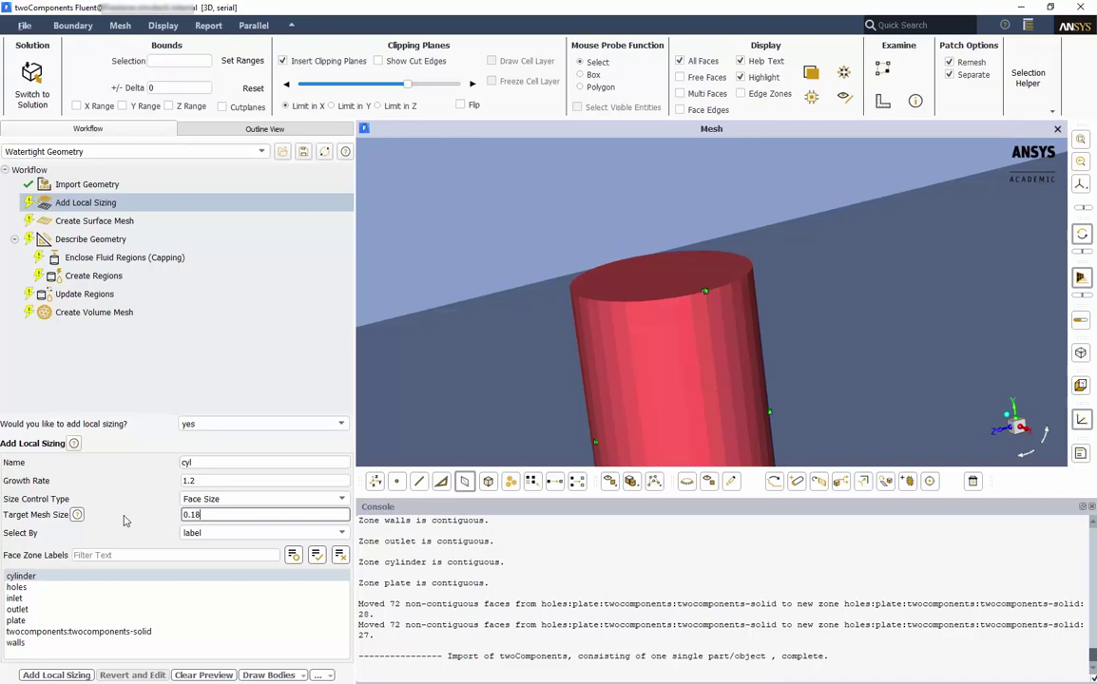
{"action": "left_click", "coordinate": [64, 673]}
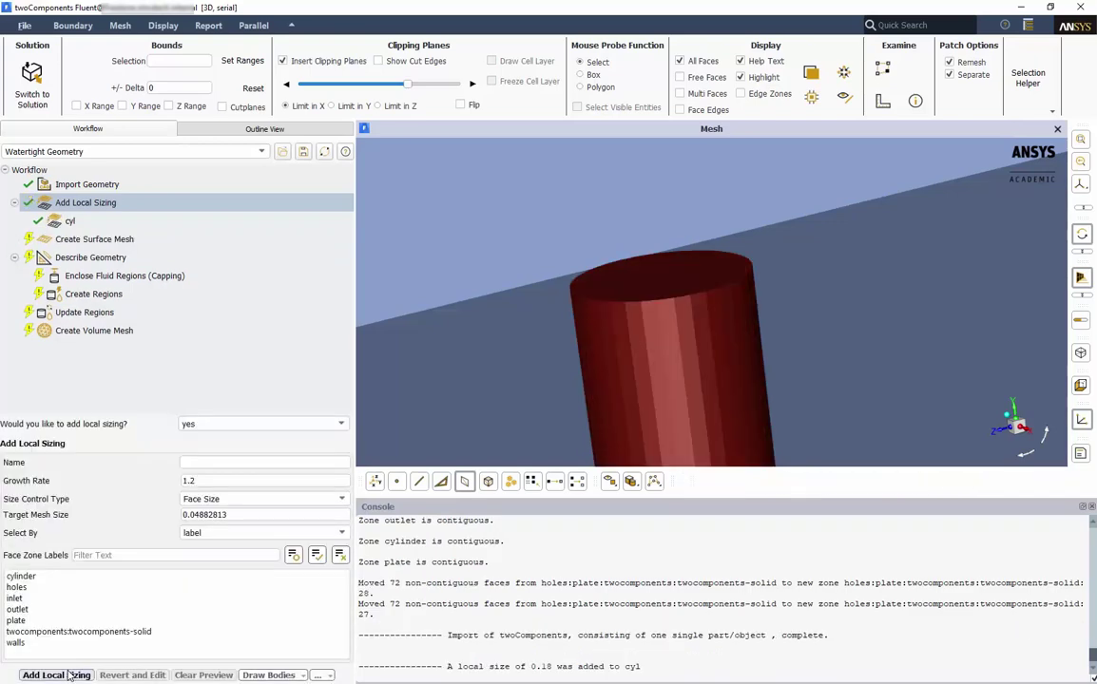
- Add a Face Size control named holes on the holes label with a target mesh size of 0.05
{"action": "scroll", "coordinate": [457, 367], "scroll_direction": "down", "scroll_amount": 5}
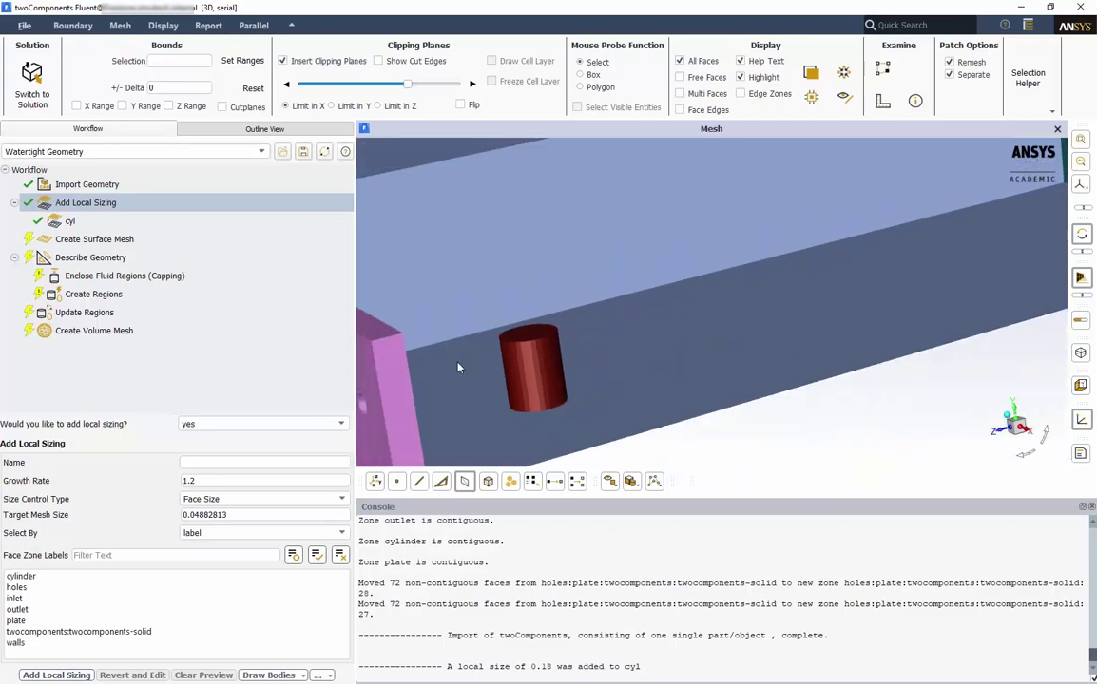
{"action": "scroll", "coordinate": [458, 366], "scroll_direction": "down", "scroll_amount": 3}
{"action": "left_click", "coordinate": [223, 460]}
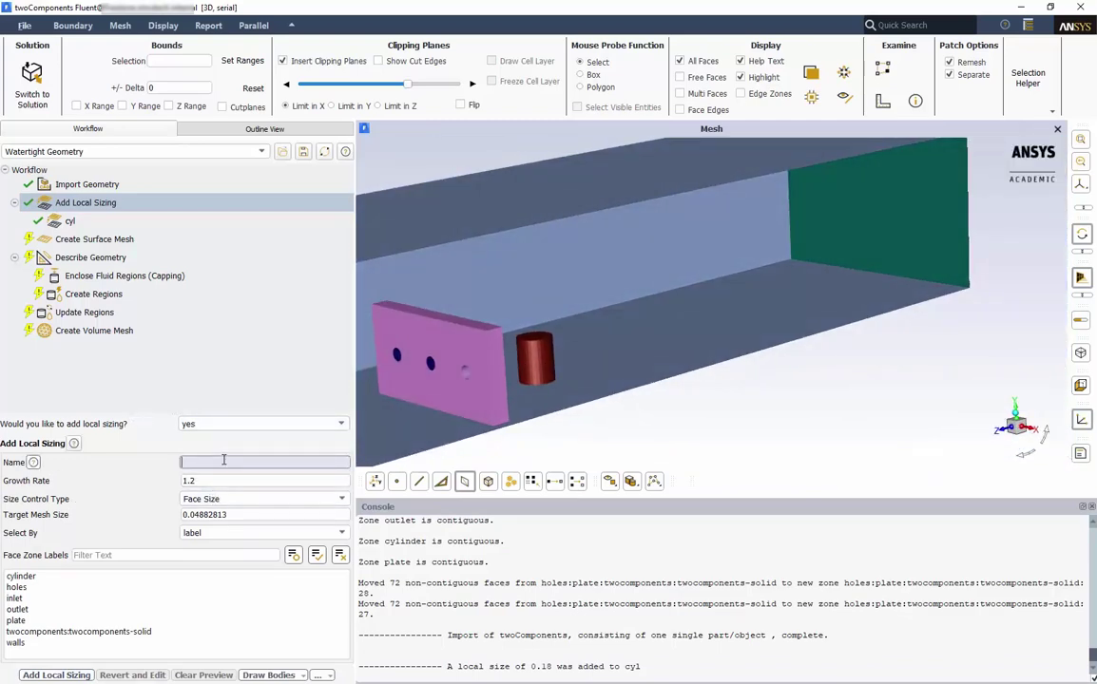
{"action": "type", "text": "holes"}
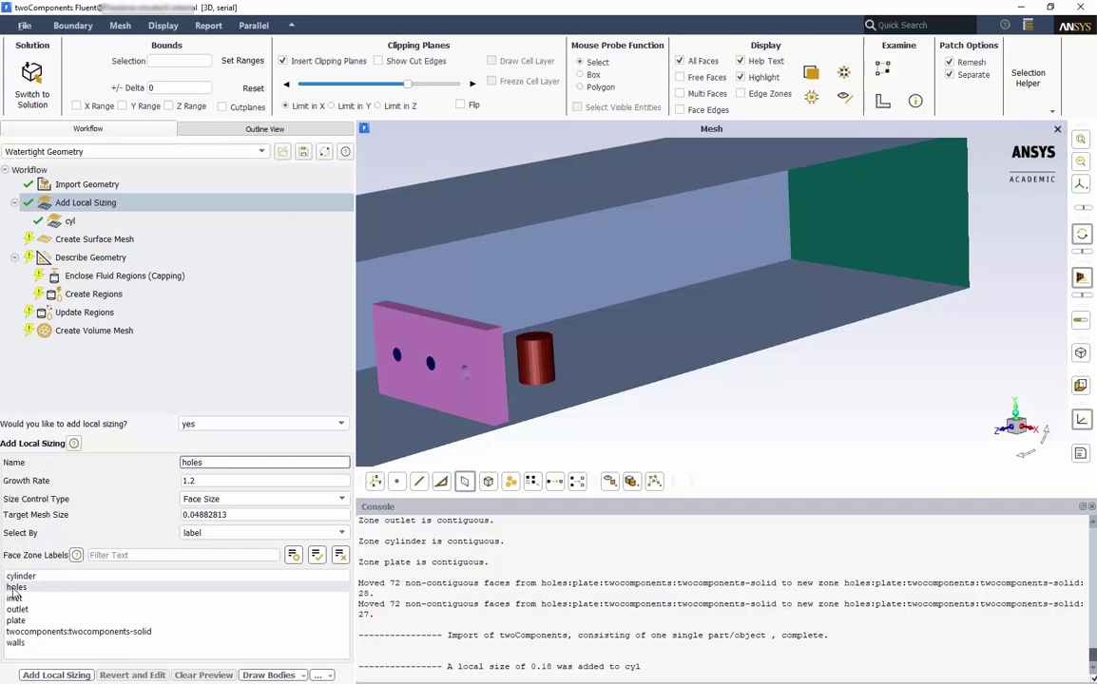
{"action": "left_click", "coordinate": [16, 588]}
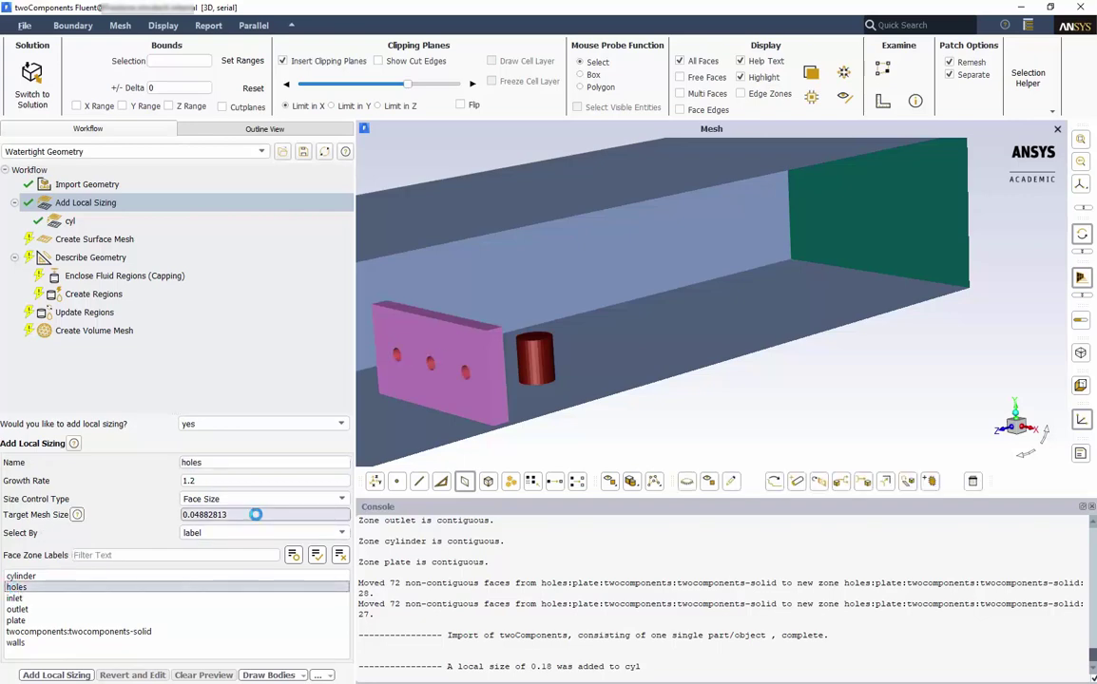
{"action": "double_click", "coordinate": [255, 515]}
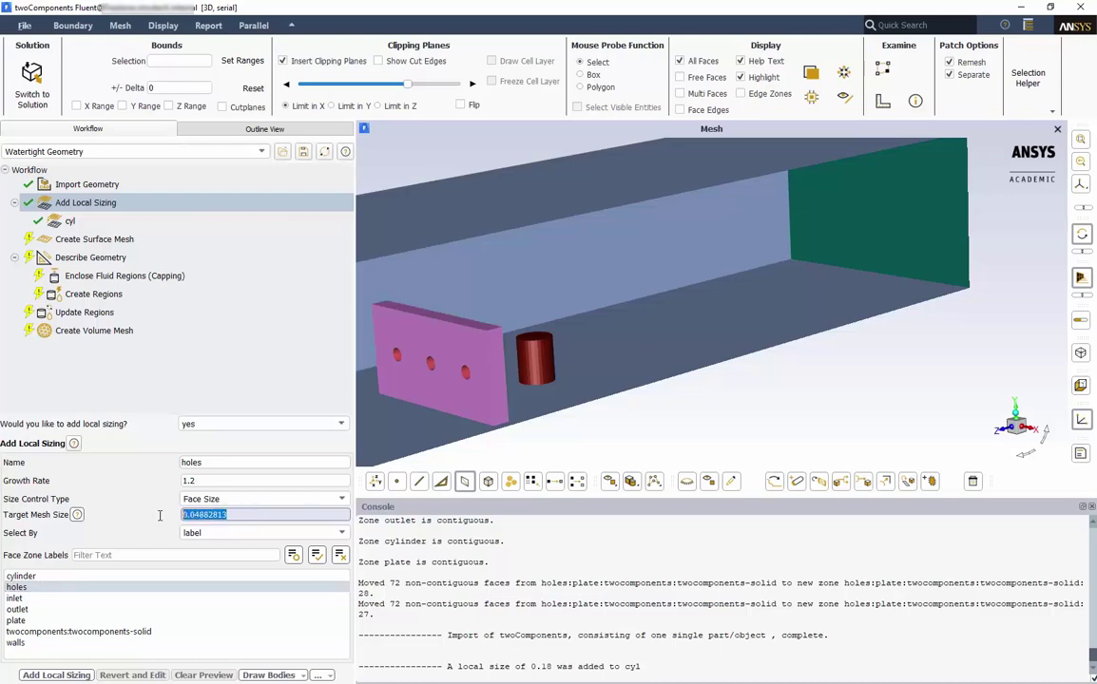
{"action": "type", "text": "0.05"}
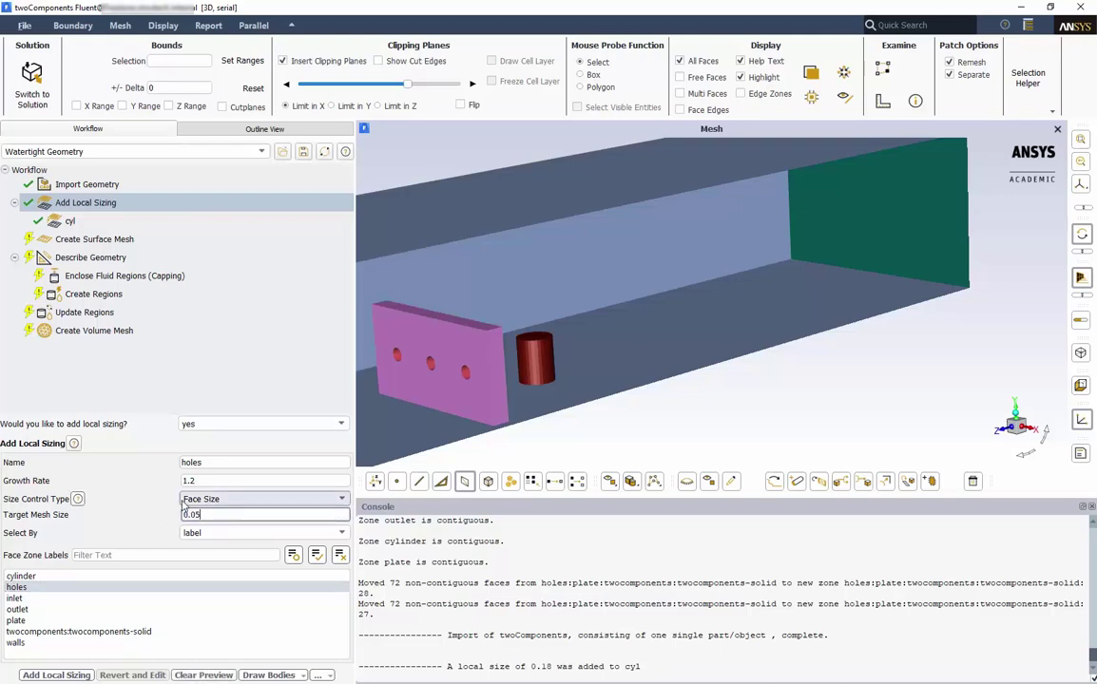
{"action": "left_click", "coordinate": [74, 676]}
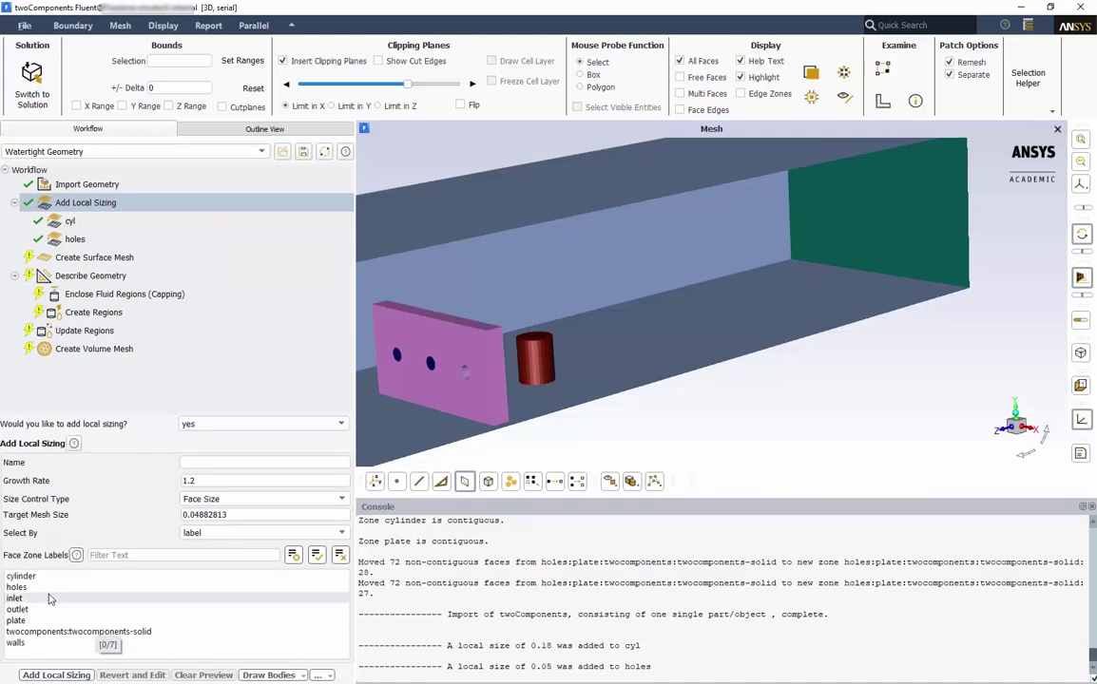
- Add a Face Size control named plate on the plate label with a target mesh size of 0.2
{"action": "left_click", "coordinate": [17, 620]}
{"action": "left_click", "coordinate": [215, 458]}
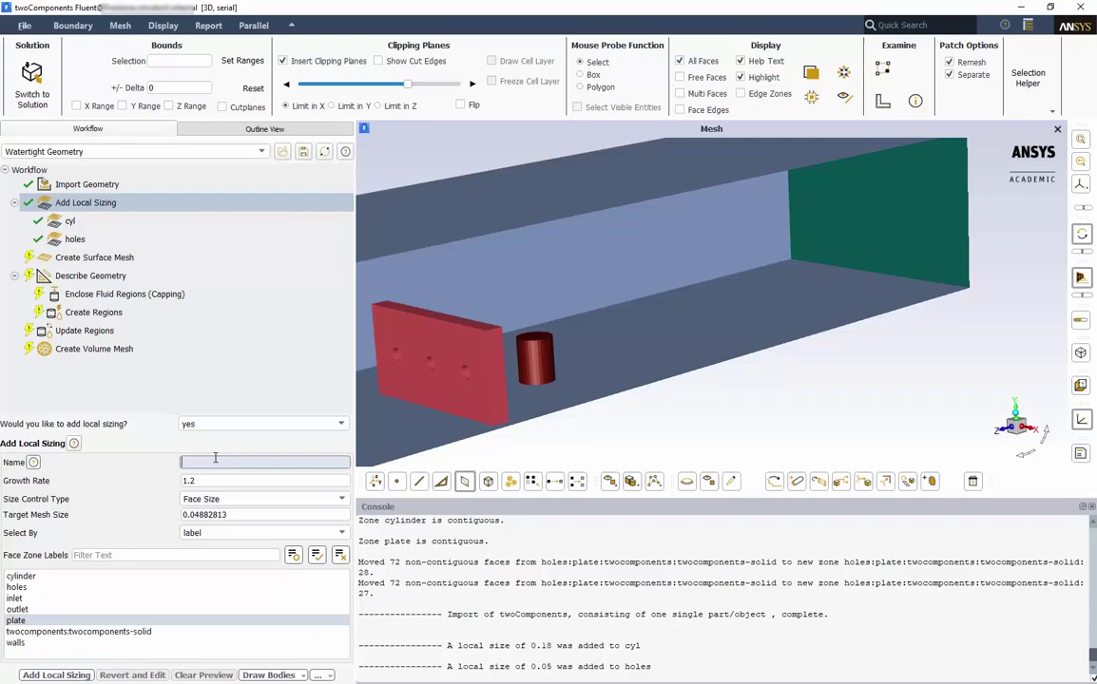
{"action": "type", "text": "plate"}
{"action": "double_click", "coordinate": [219, 514]}
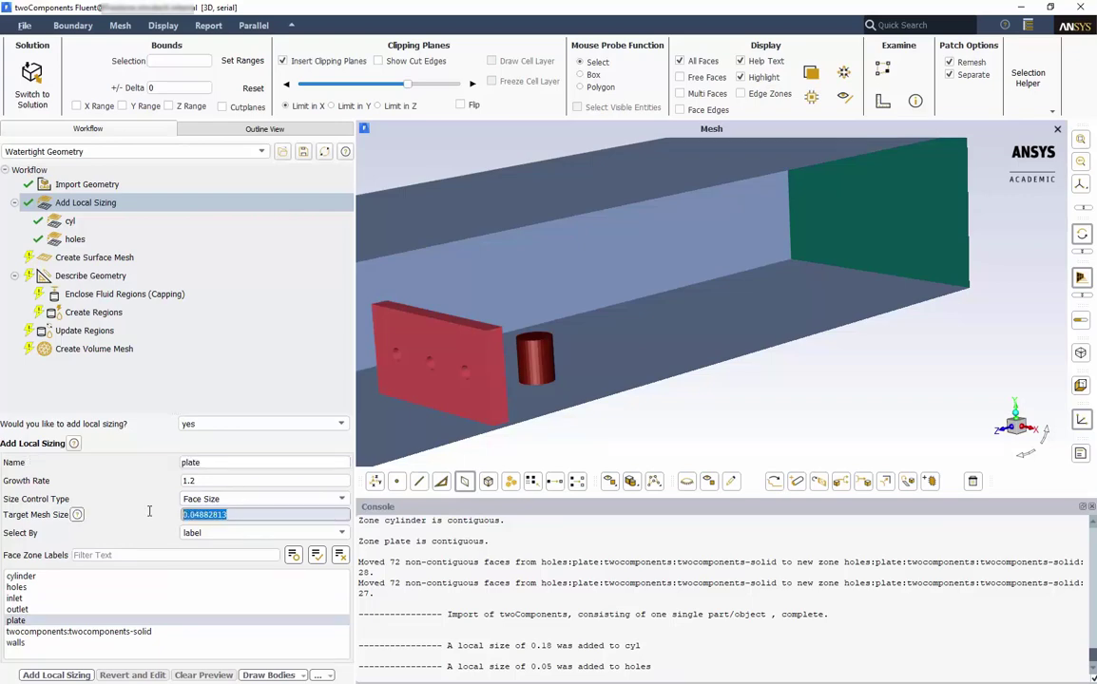
{"action": "type", "text": "0.2"}
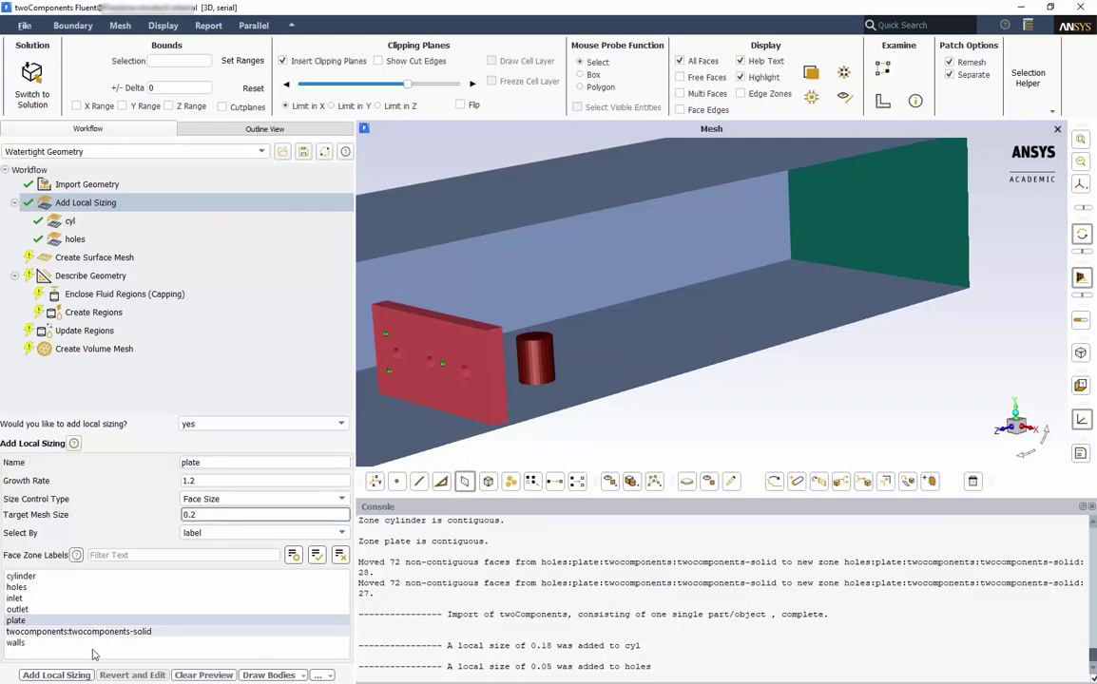
{"action": "left_click", "coordinate": [56, 674]}
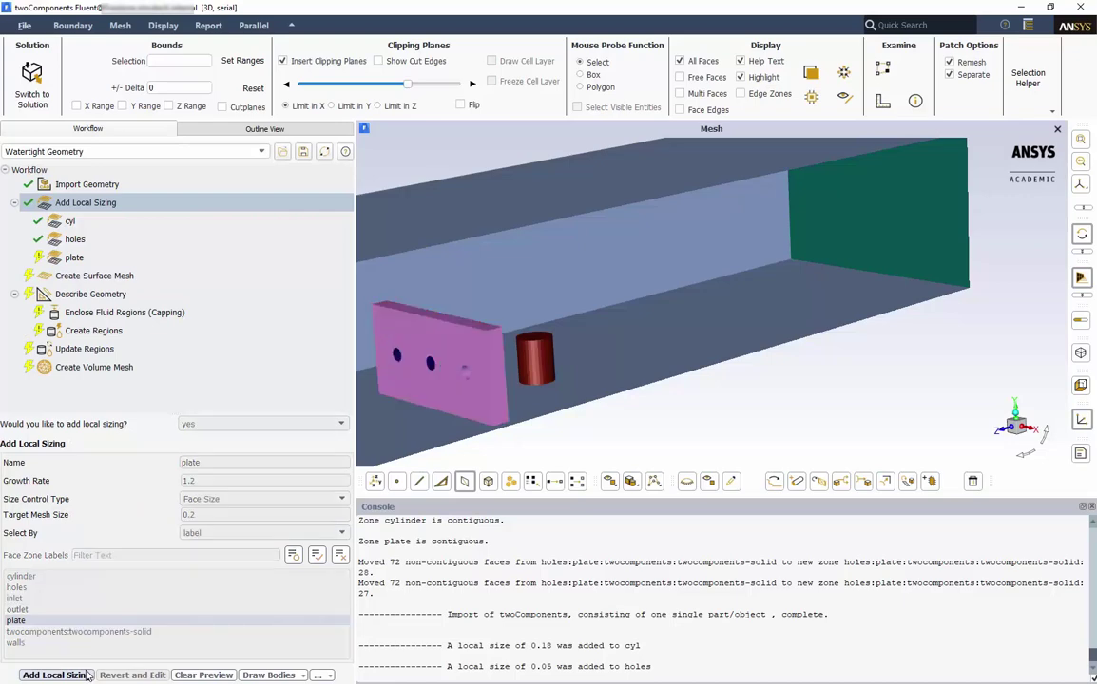
- Create the surface mesh with a minimum size of 0.3, keeping the maximum size at 1.25
{"action": "left_click", "coordinate": [93, 276]}
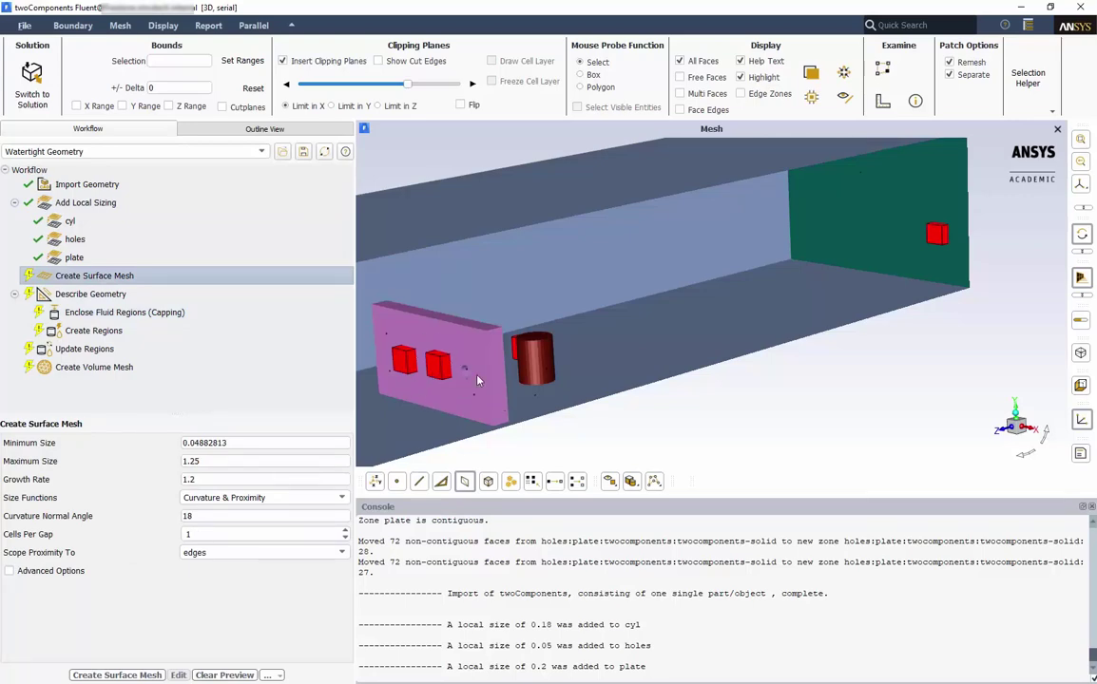
{"action": "scroll", "coordinate": [438, 438], "scroll_direction": "up", "scroll_amount": 6}
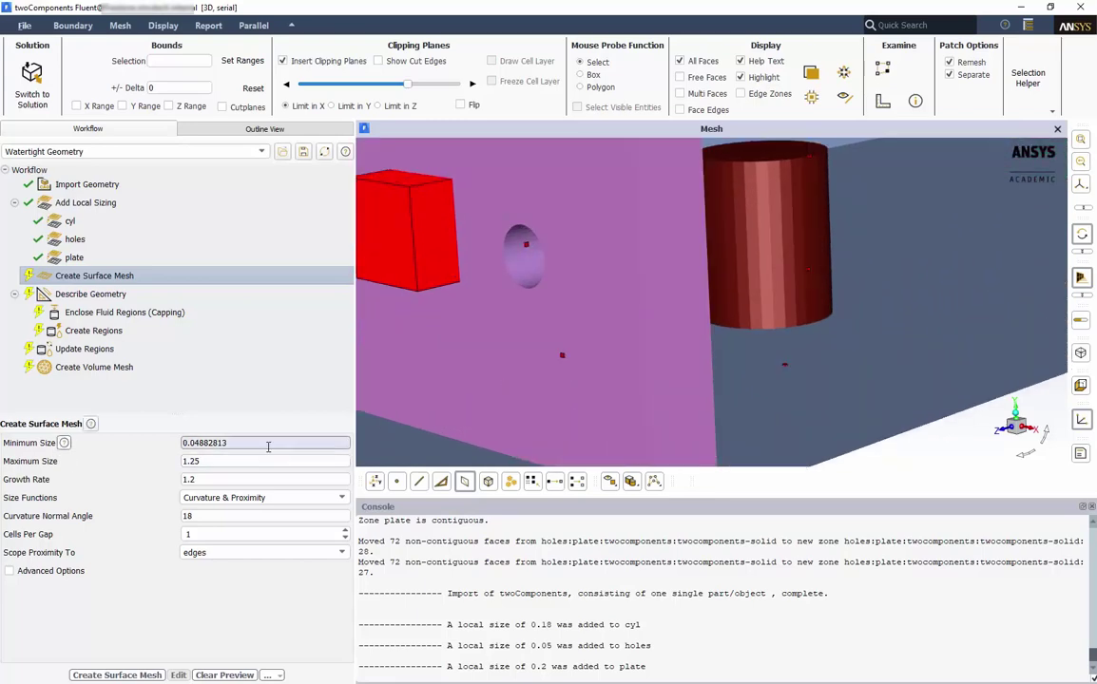
{"action": "left_click_drag", "start_coordinate": [269, 443], "coordinate": [133, 438]}
{"action": "type", "text": "0.3"}
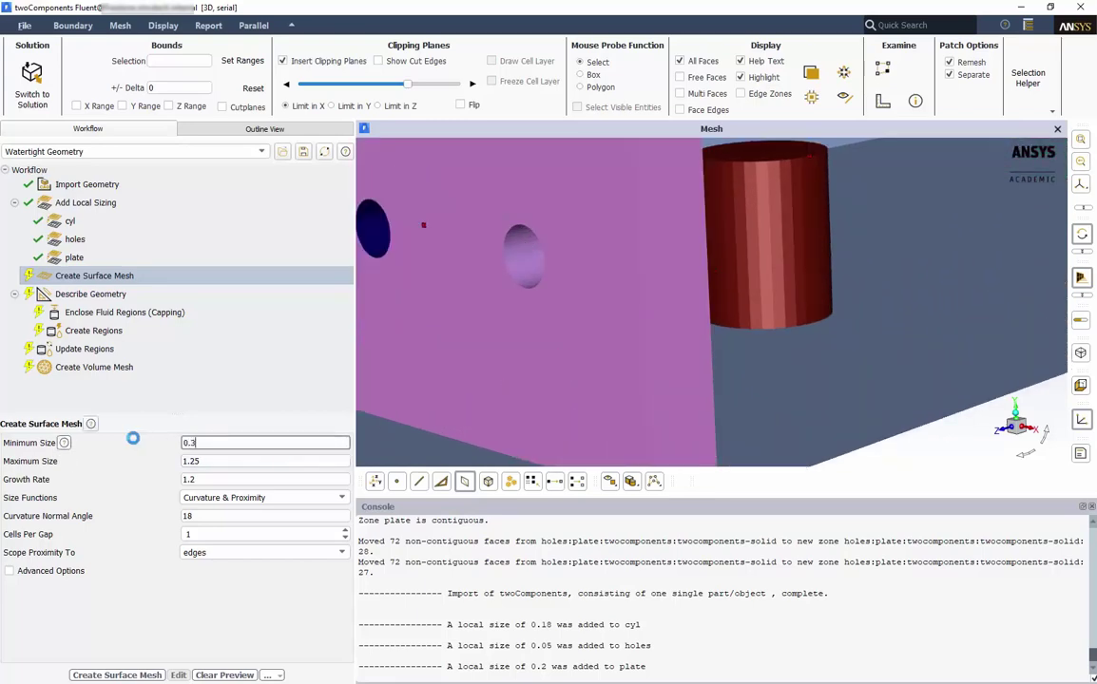
{"action": "left_click", "coordinate": [138, 675]}
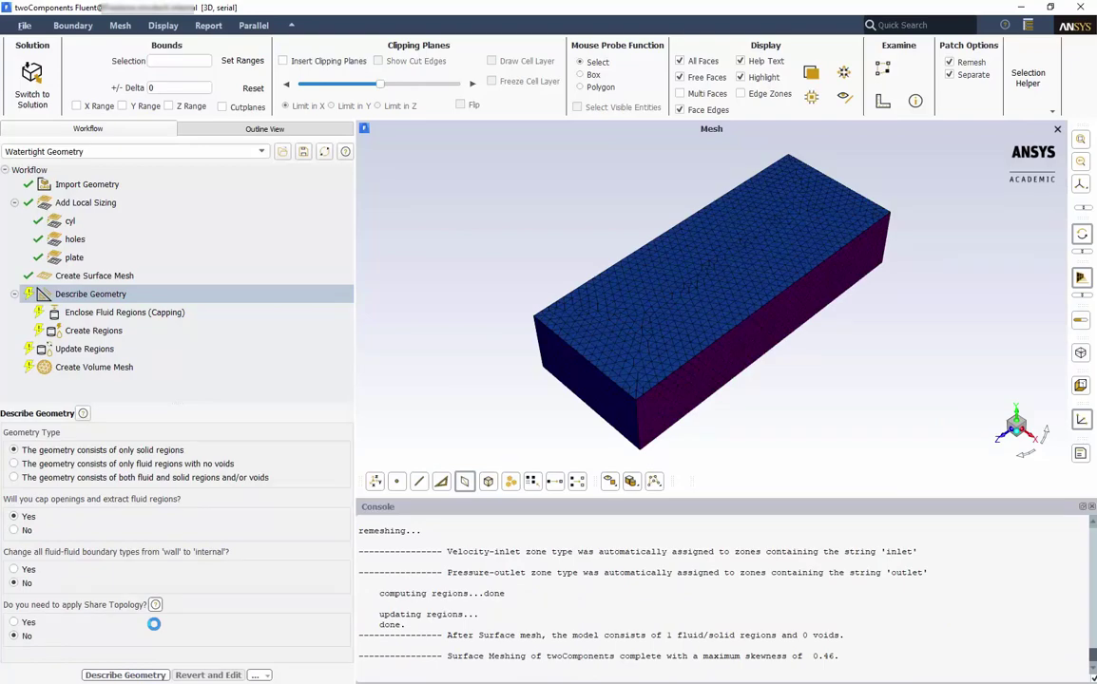
- Describe the geometry as consisting of only fluid regions with no voids, without applying Share Topology
{"action": "left_click", "coordinate": [213, 466]}
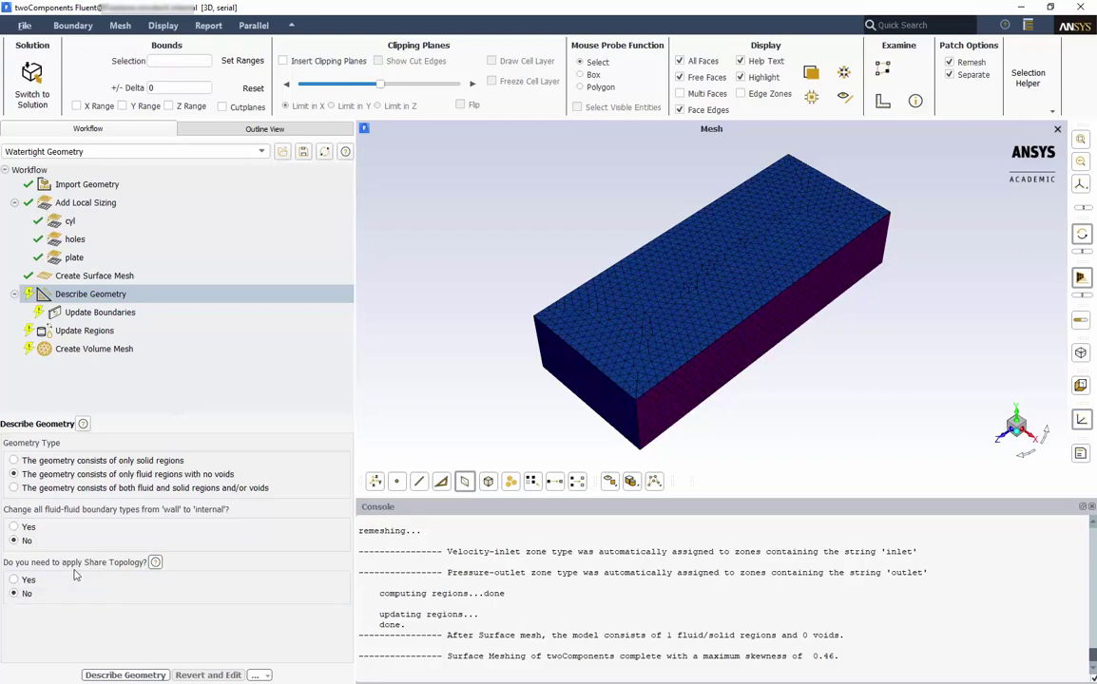
{"action": "left_click", "coordinate": [130, 675]}
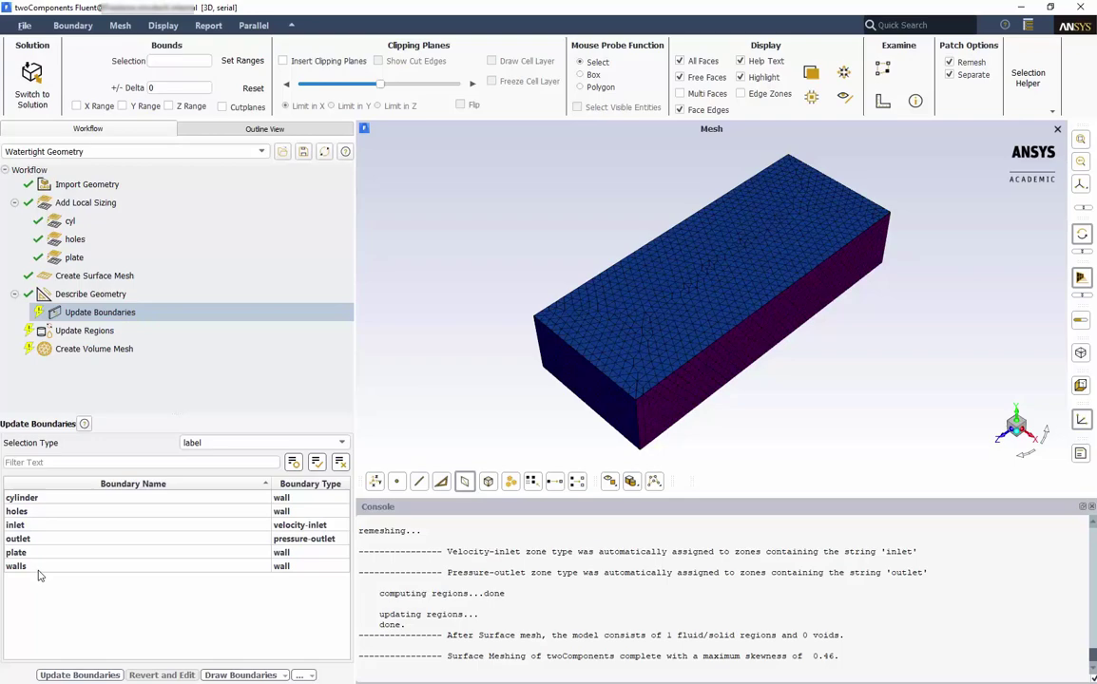
- Update the boundaries, keeping the walls boundary as type wall
{"action": "left_click", "coordinate": [320, 566]}
{"action": "left_click", "coordinate": [339, 566]}
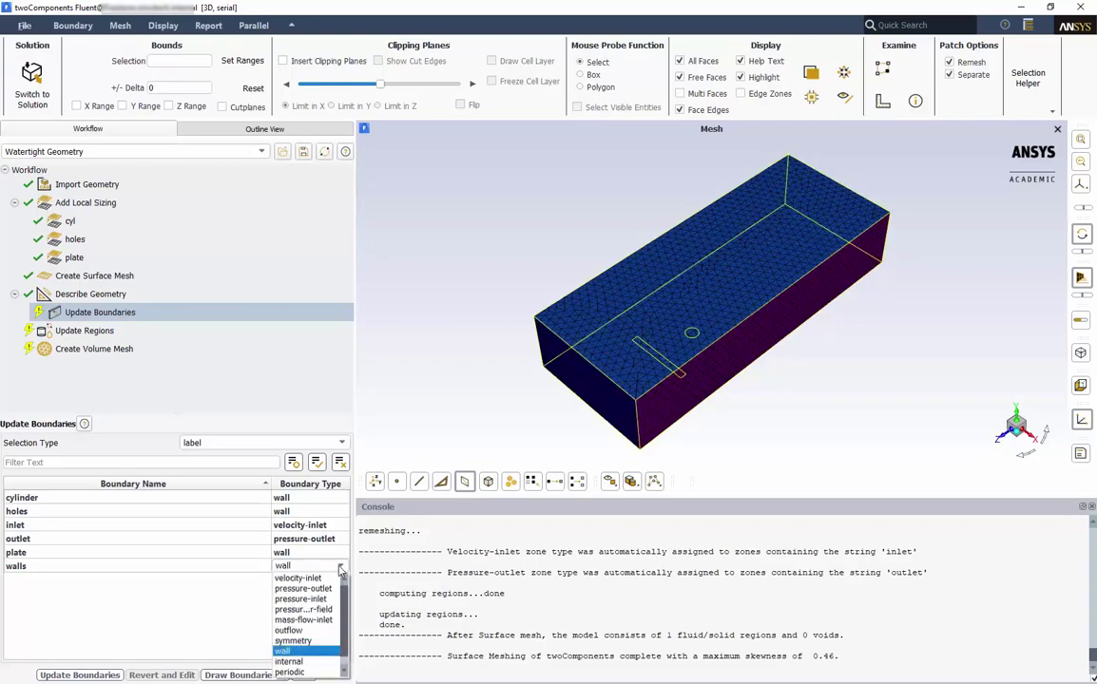
{"action": "left_click", "coordinate": [205, 609]}
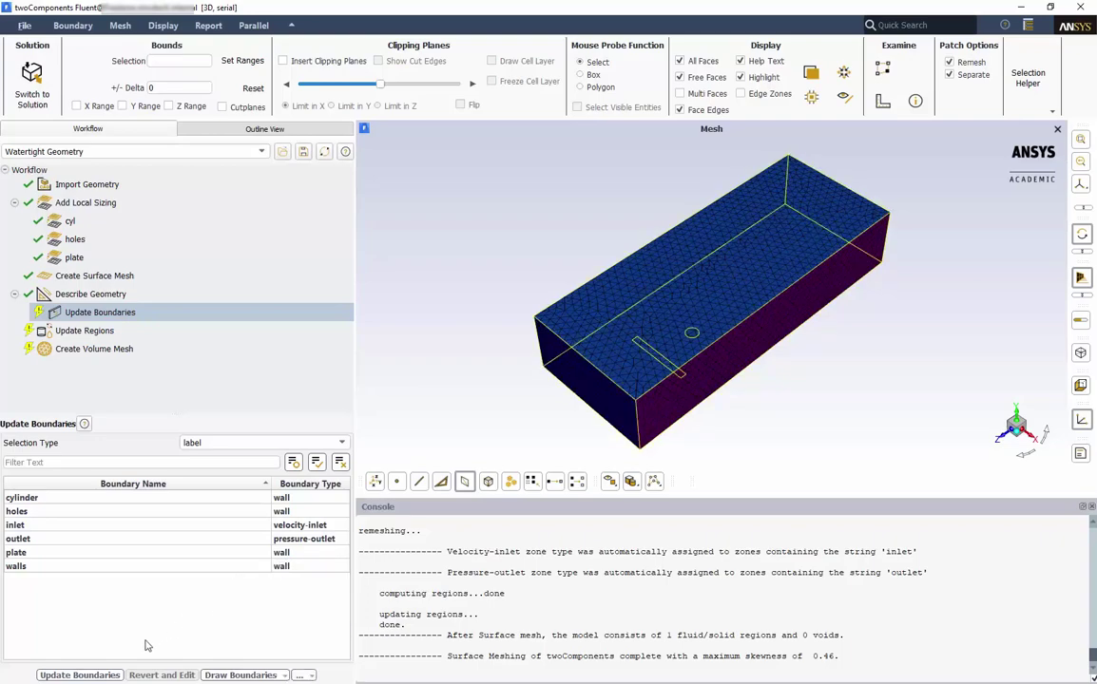
{"action": "left_click", "coordinate": [80, 674]}
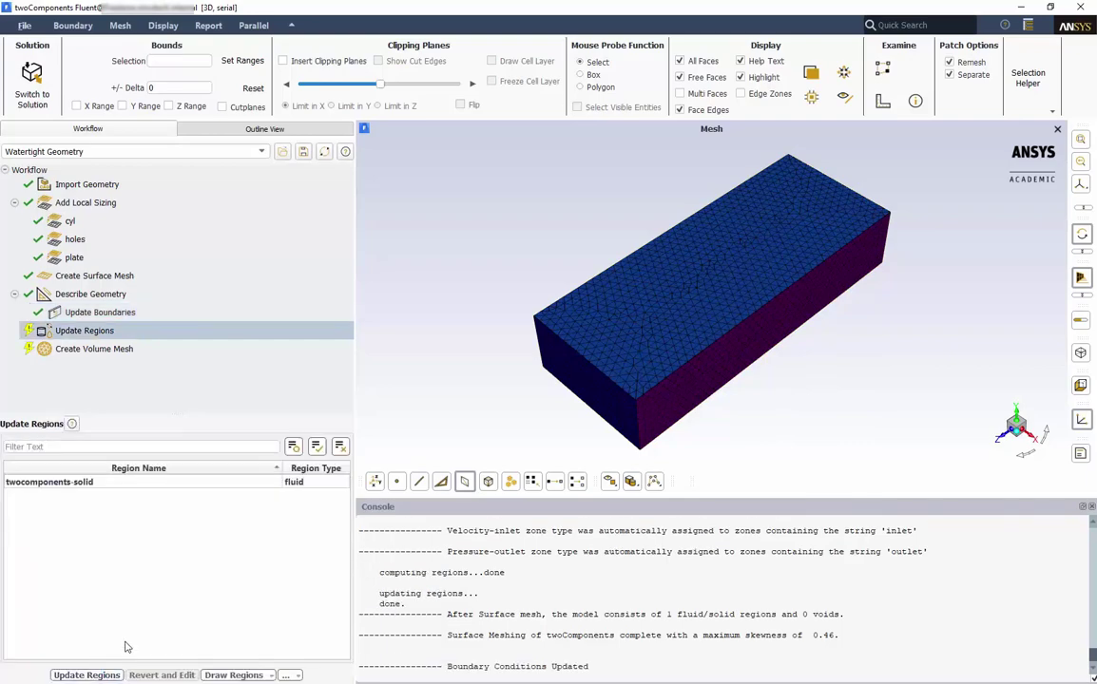
- Rename the twocomponents-solid region to vol, keep its type as fluid, and update the regions
{"action": "left_click", "coordinate": [311, 482]}
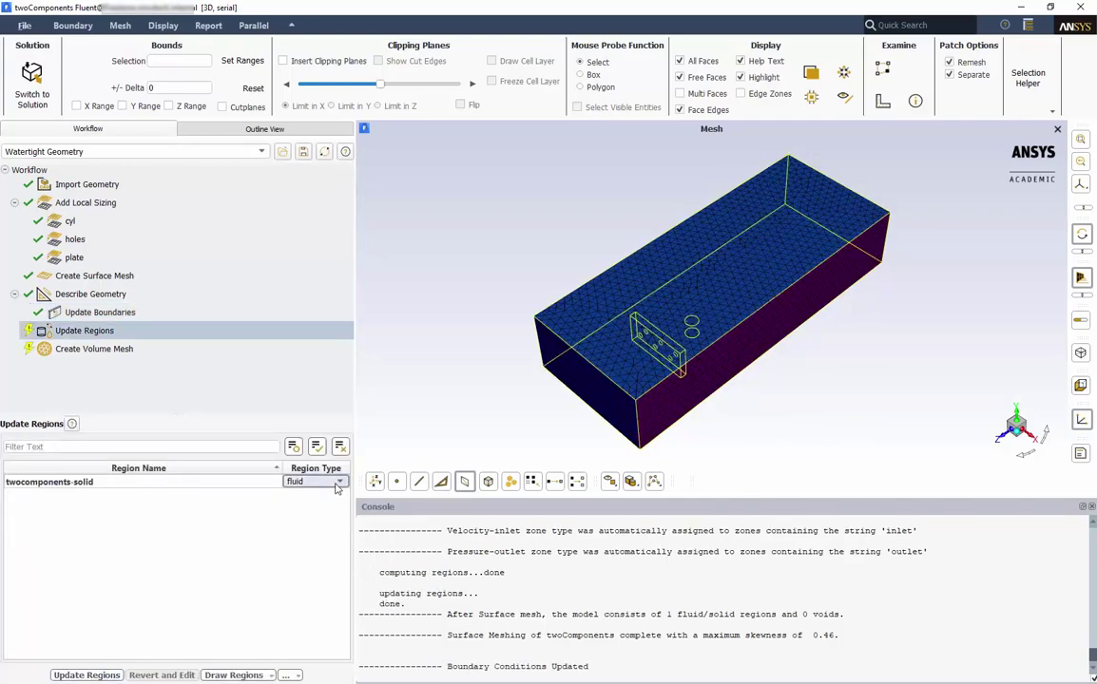
{"action": "left_click", "coordinate": [152, 482]}
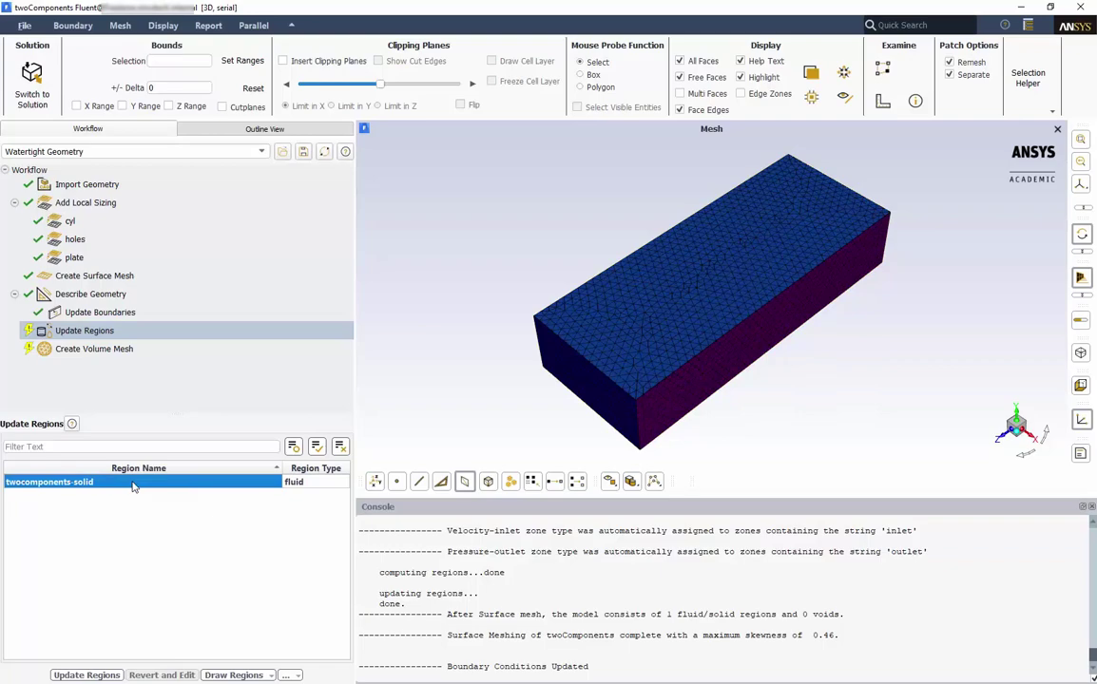
{"action": "left_click", "coordinate": [133, 483]}
{"action": "type", "text": "vol"}
{"action": "key", "text": "Return"}
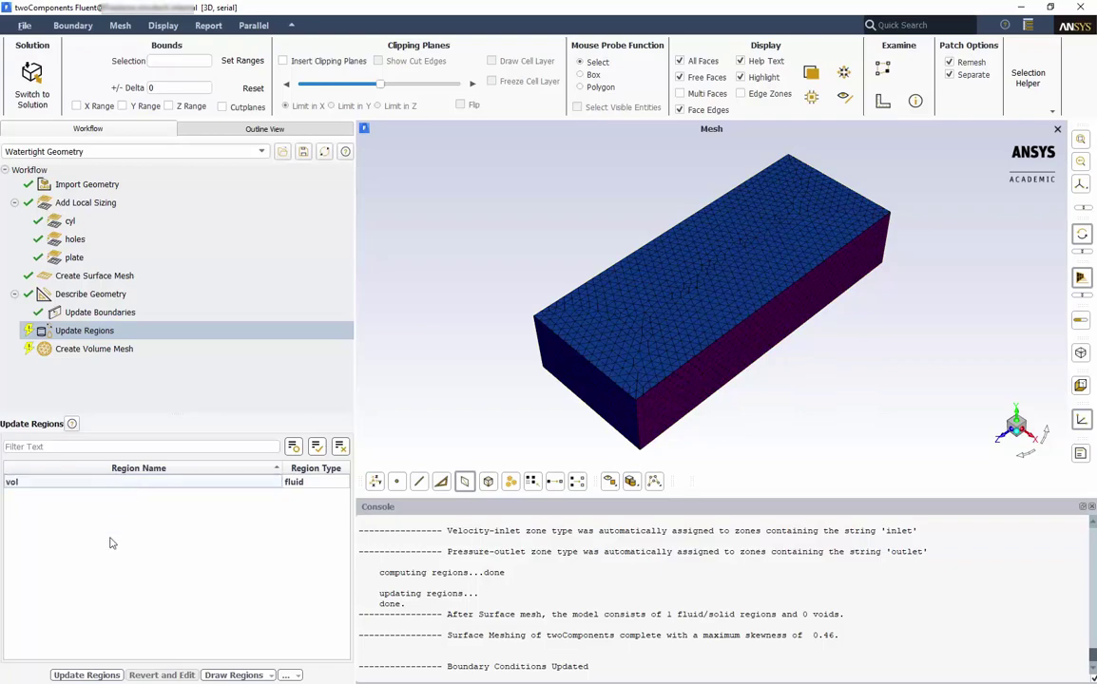
{"action": "left_click", "coordinate": [107, 676]}
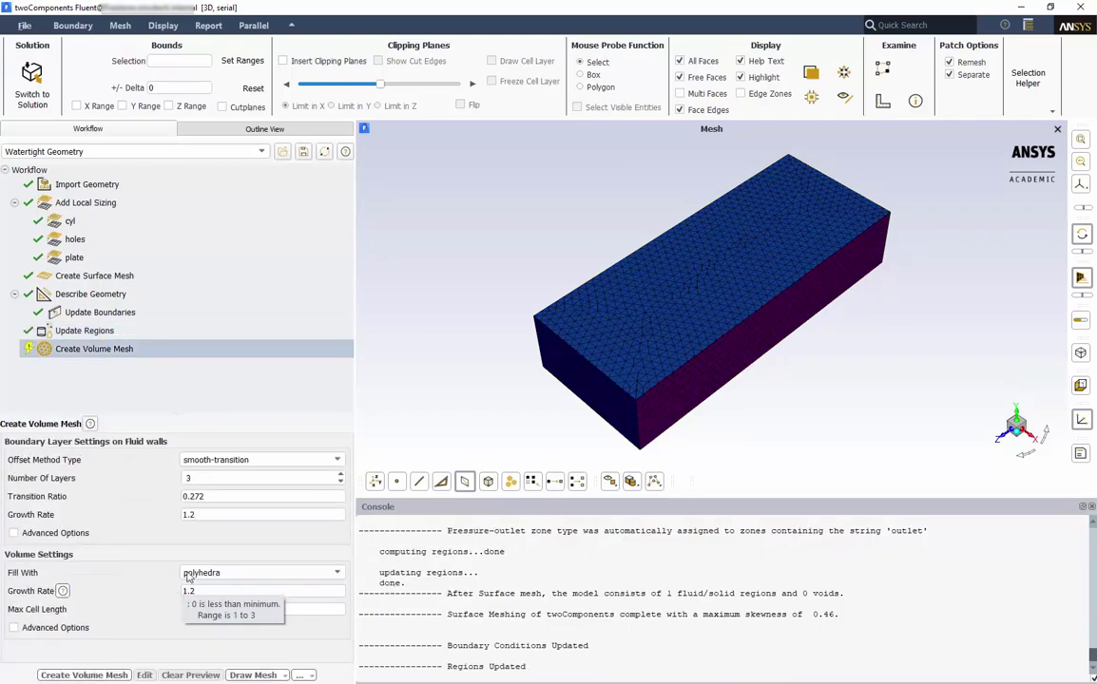
- Create the volume mesh with 5 smooth-transition boundary layers and a poly-hexcore fill
{"action": "double_click", "coordinate": [220, 478]}
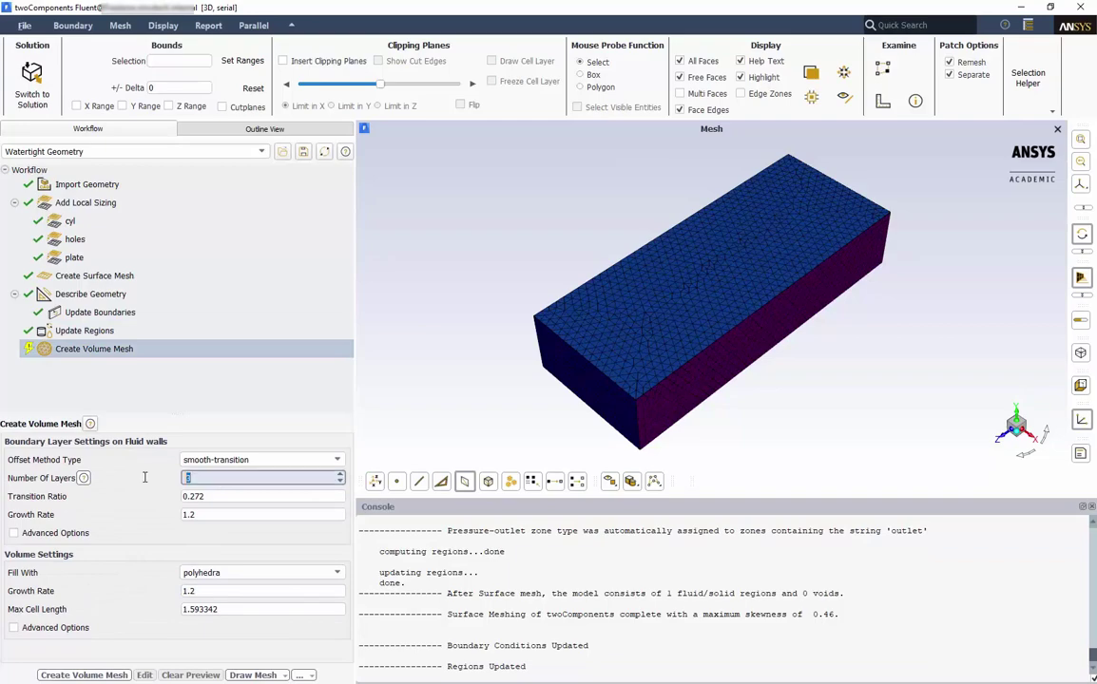
{"action": "type", "text": "5"}
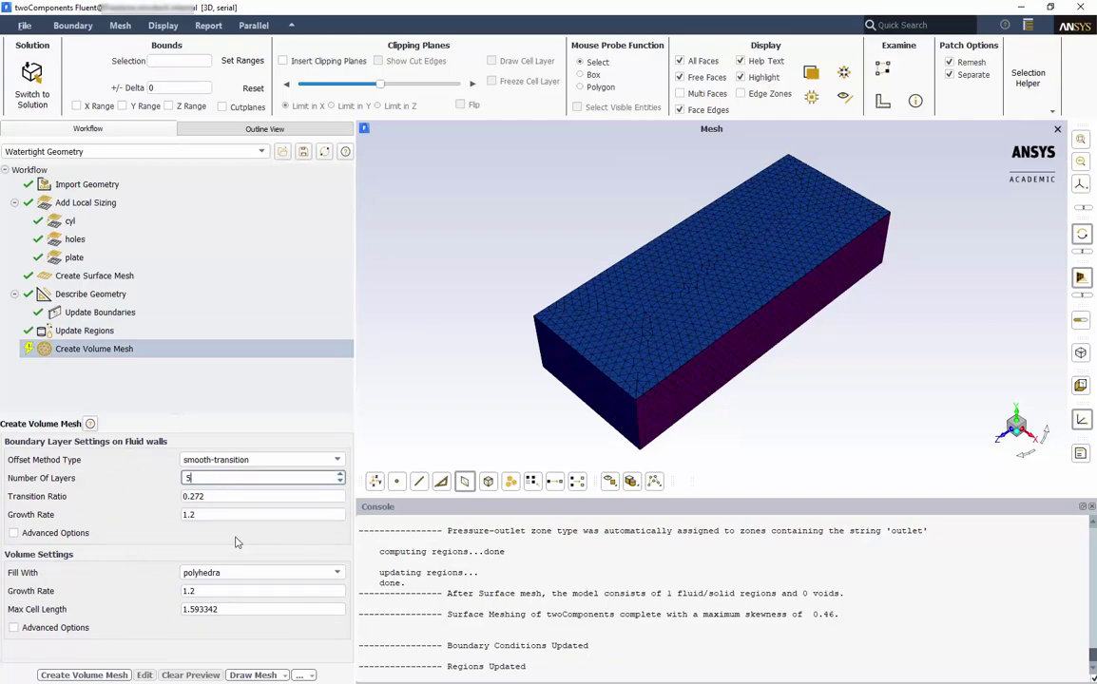
{"action": "left_click", "coordinate": [229, 460]}
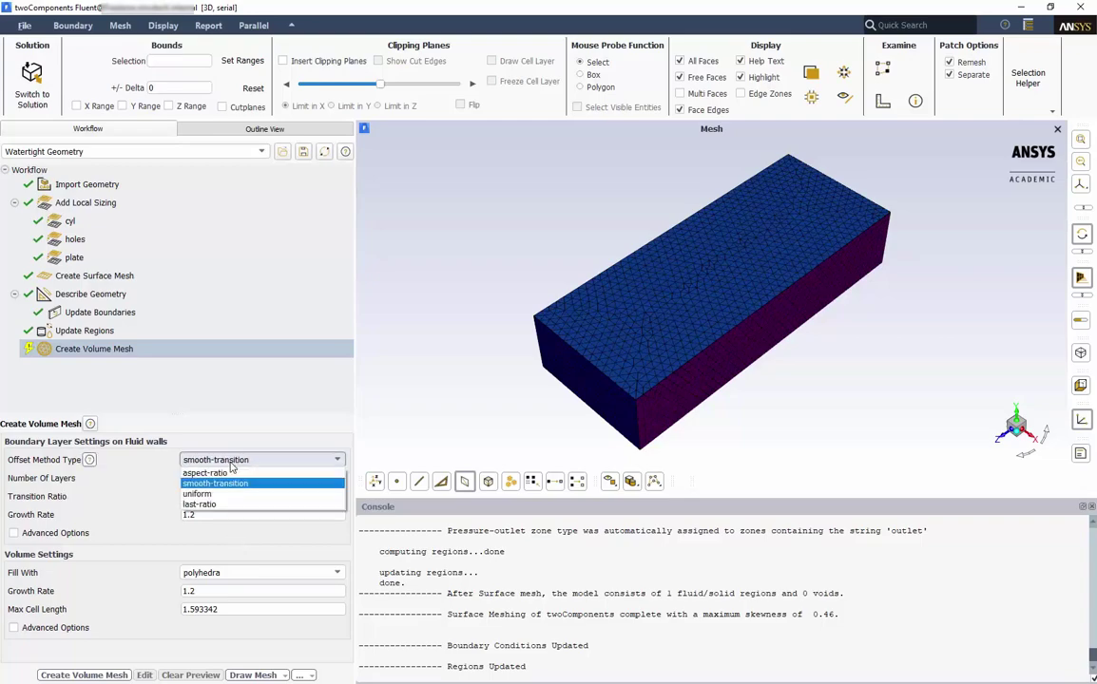
{"action": "left_click", "coordinate": [230, 465]}
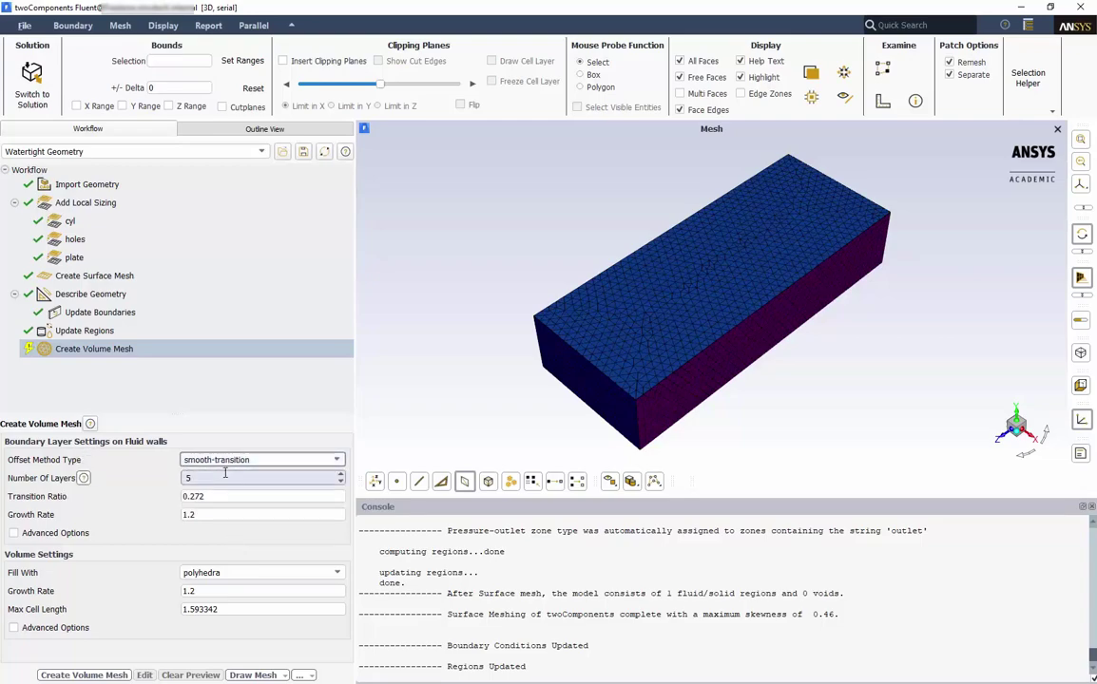
{"action": "left_click", "coordinate": [210, 573]}
{"action": "left_click", "coordinate": [229, 618]}
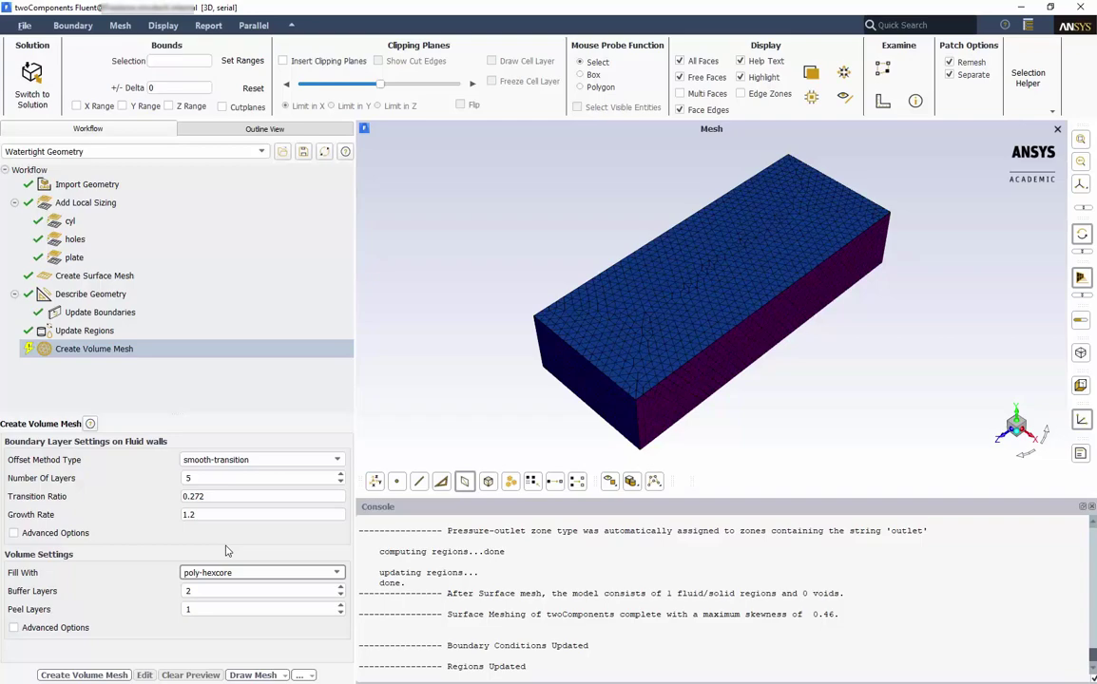
{"action": "left_click", "coordinate": [117, 675]}
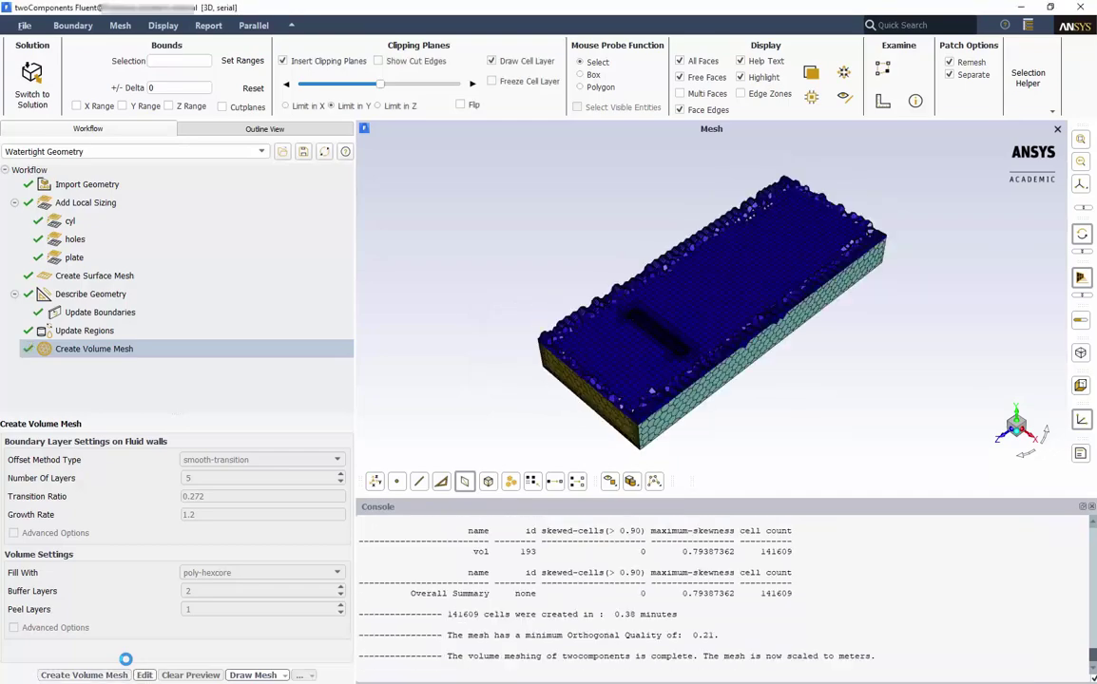
- Examine the cut volume mesh from the side, close up around the perforated plate and the cylinder
{"action": "left_click_drag", "start_coordinate": [457, 418], "coordinate": [482, 390]}
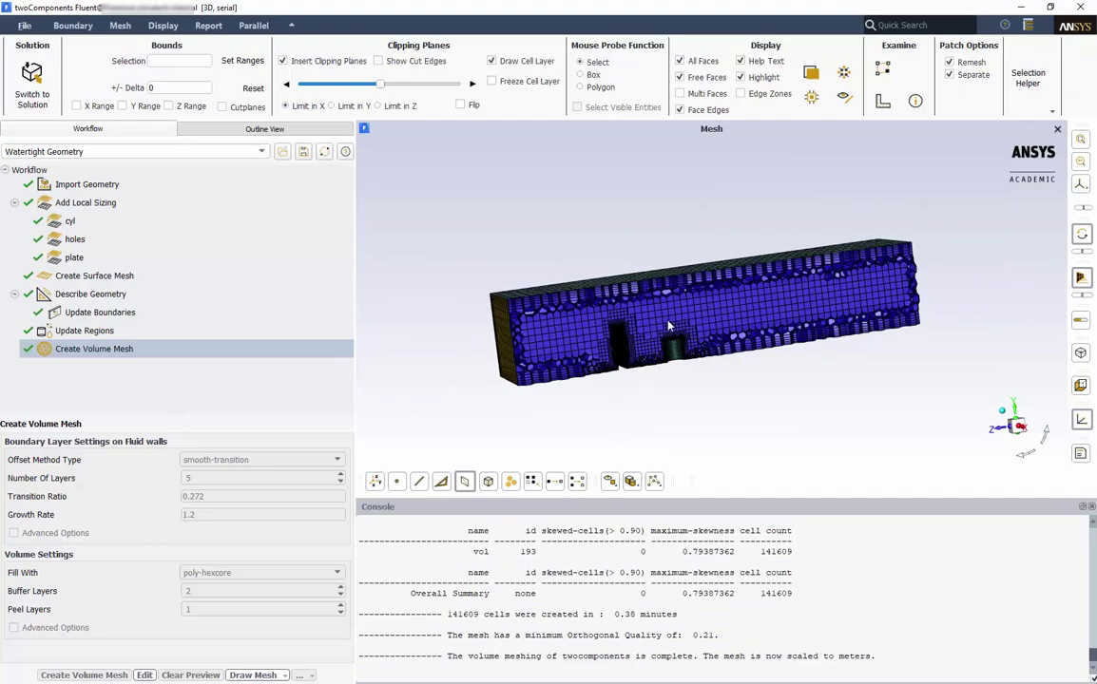
{"action": "scroll", "coordinate": [627, 342], "scroll_direction": "up", "scroll_amount": 6}
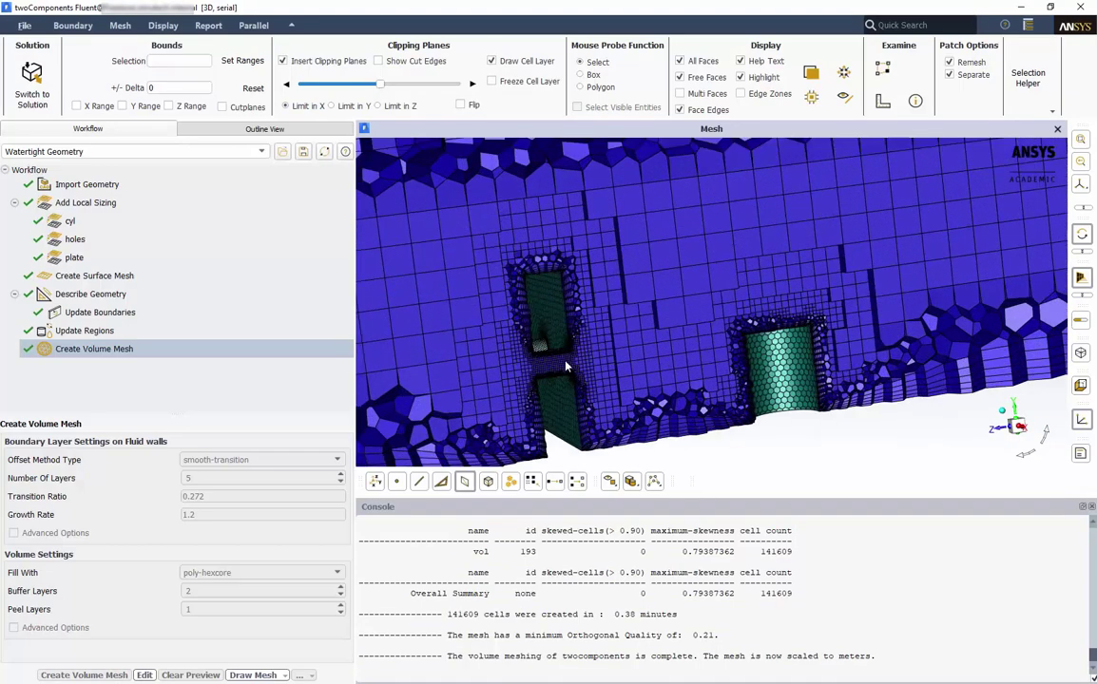
{"action": "scroll", "coordinate": [566, 366], "scroll_direction": "up", "scroll_amount": 3}
{"action": "scroll", "coordinate": [590, 342], "scroll_direction": "down", "scroll_amount": 3}
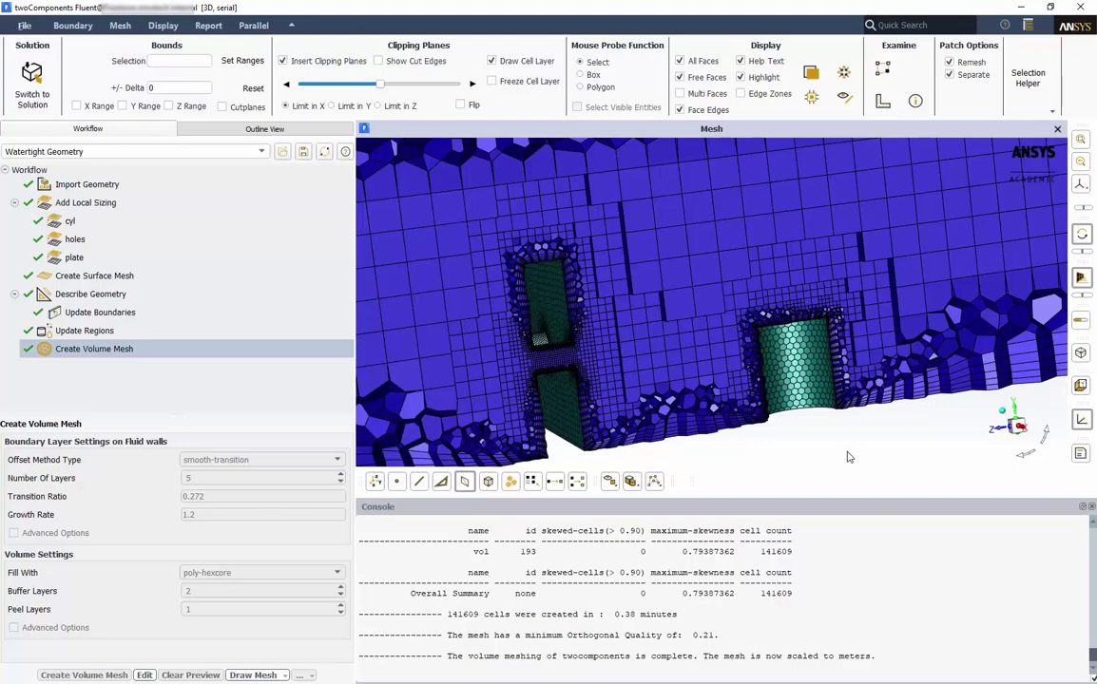
- Open the options for writing the completed mesh to a file
{"action": "left_click", "coordinate": [24, 26]}
{"action": "mouse_move", "coordinate": [41, 61]}
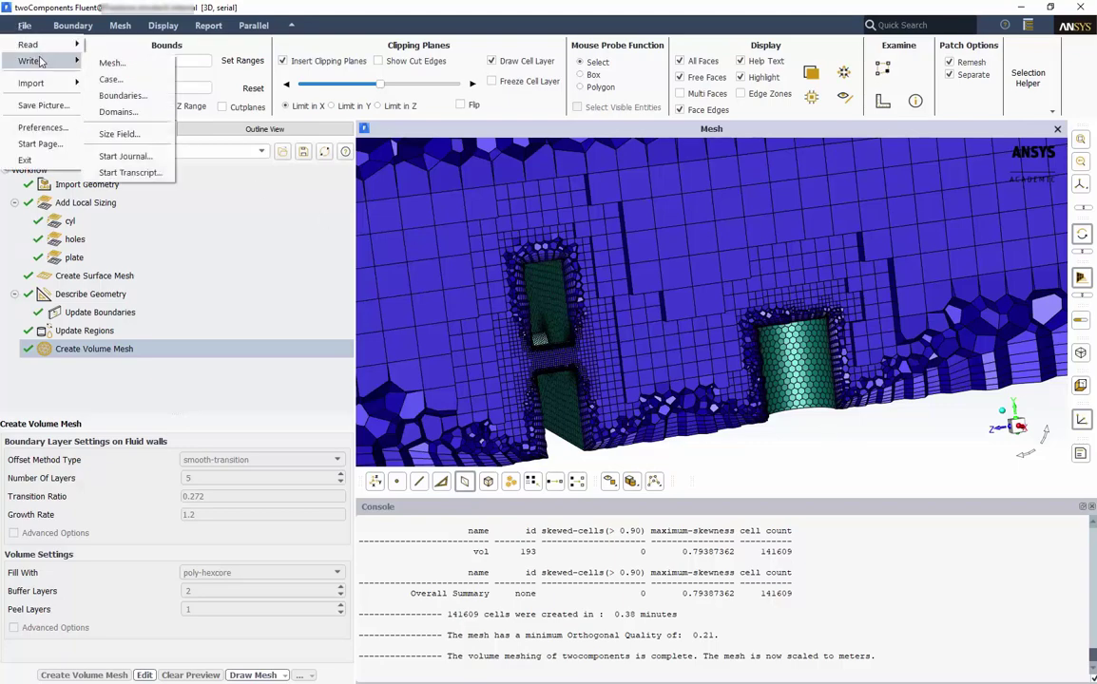